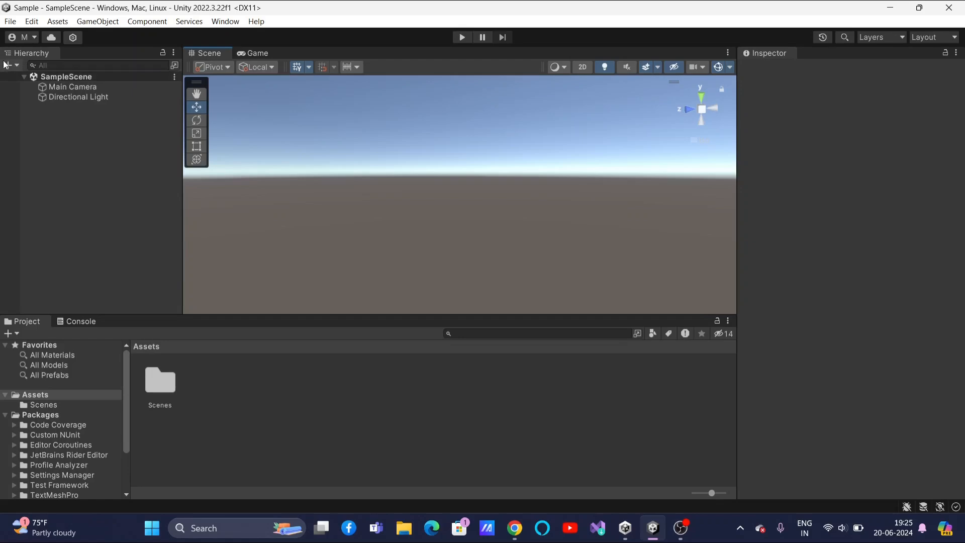
Step: Add a 3D cube to the sample scene
{"action": "left_click", "coordinate": [7, 66]}
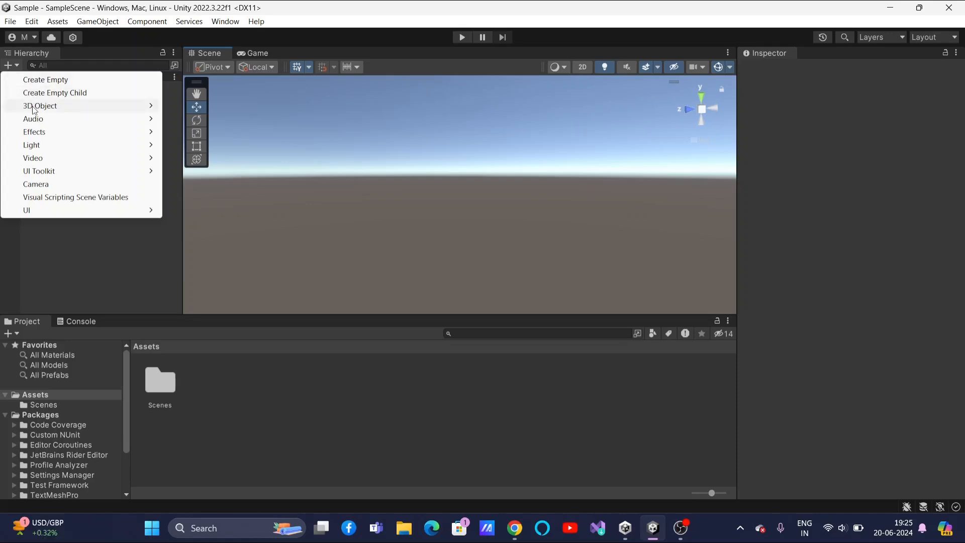
{"action": "mouse_move", "coordinate": [33, 109]}
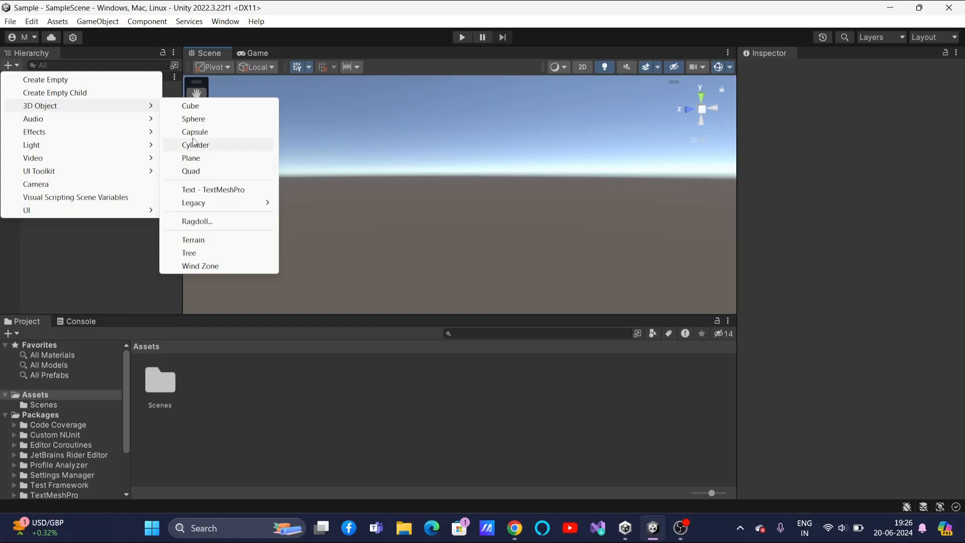
{"action": "left_click", "coordinate": [201, 106]}
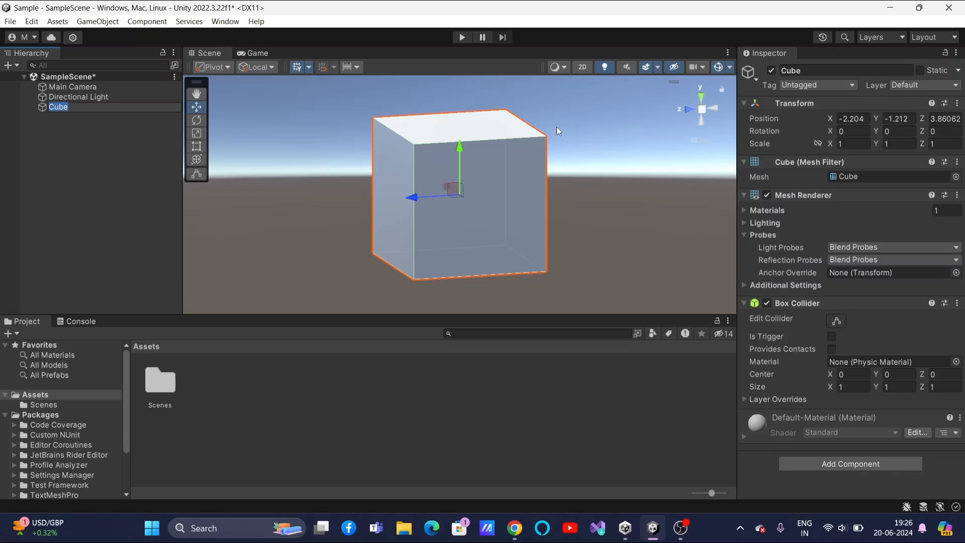
Step: Compare the Scene and Game views, and dock the Game view side by side with the Scene view
{"action": "left_click", "coordinate": [258, 53]}
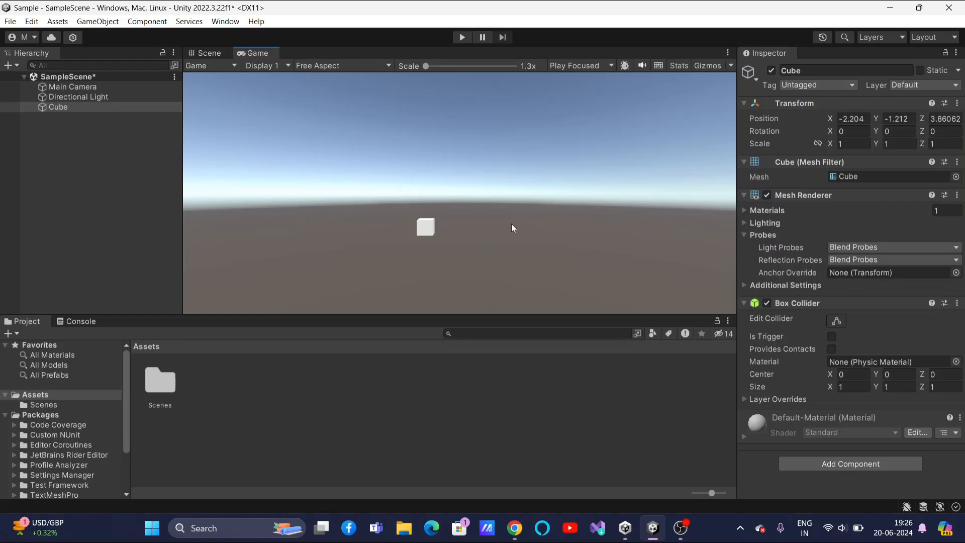
{"action": "left_click", "coordinate": [213, 53]}
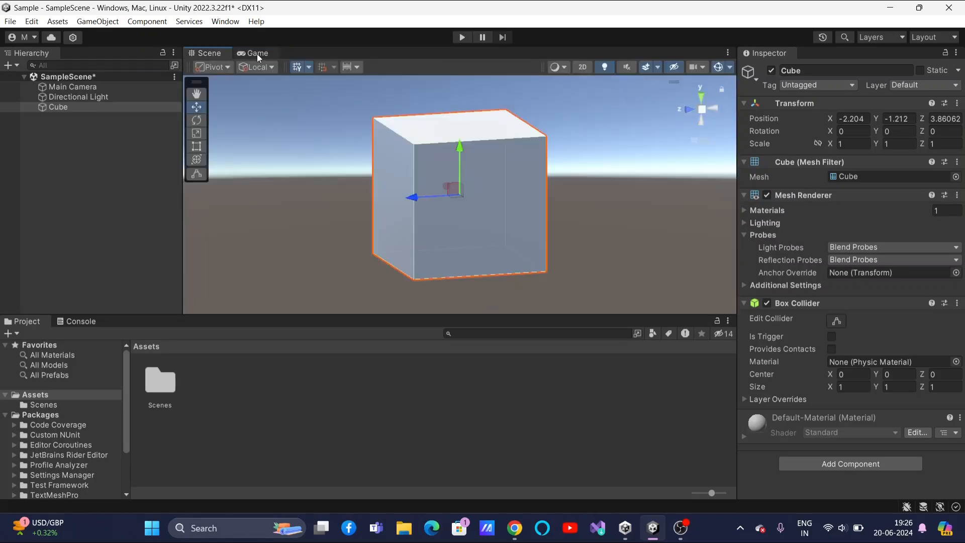
{"action": "left_click", "coordinate": [257, 53]}
{"action": "left_click", "coordinate": [220, 53]}
{"action": "left_click_drag", "start_coordinate": [255, 51], "coordinate": [692, 75]}
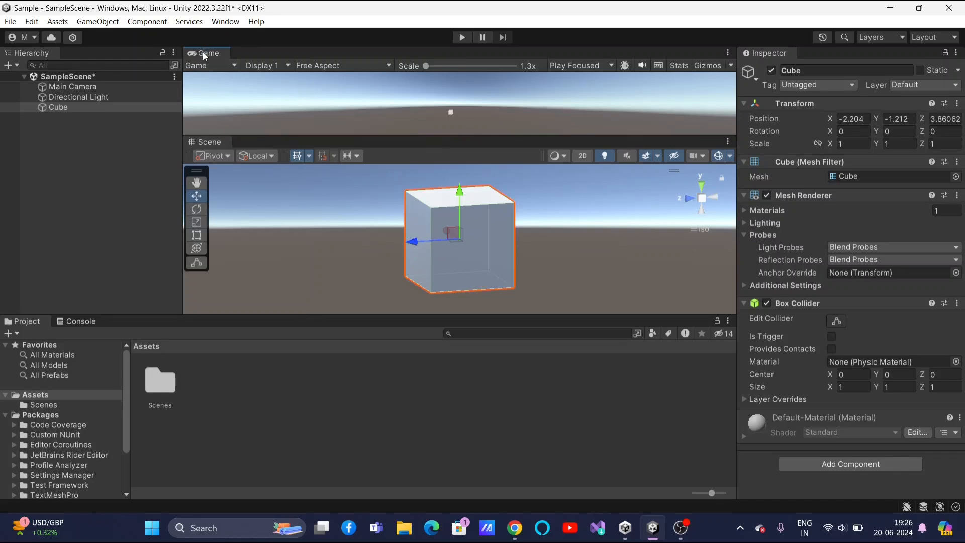
{"action": "left_click_drag", "start_coordinate": [203, 53], "coordinate": [659, 207]}
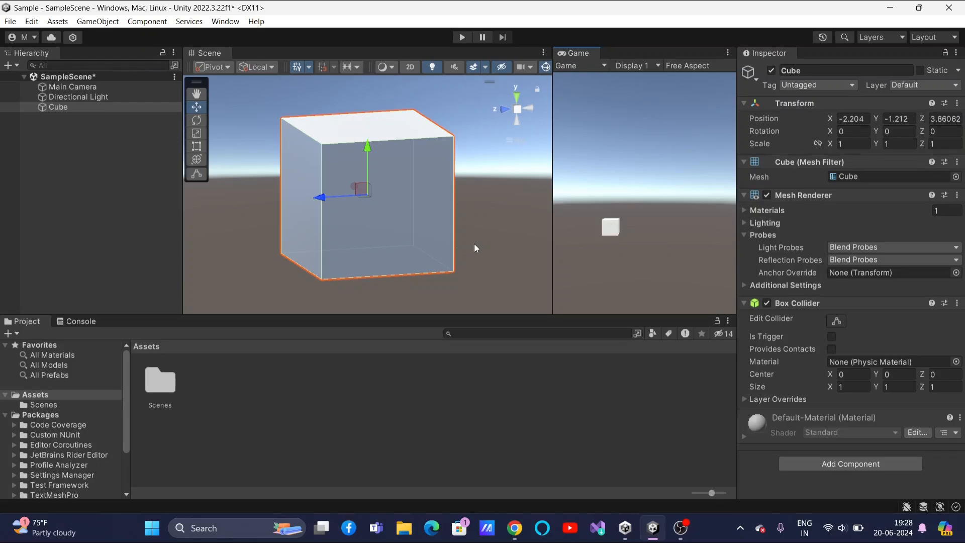
Step: Examine the cube in the Scene view from closer and farther away and from all around its sides
{"action": "scroll", "coordinate": [475, 247], "scroll_direction": "down", "scroll_amount": 5}
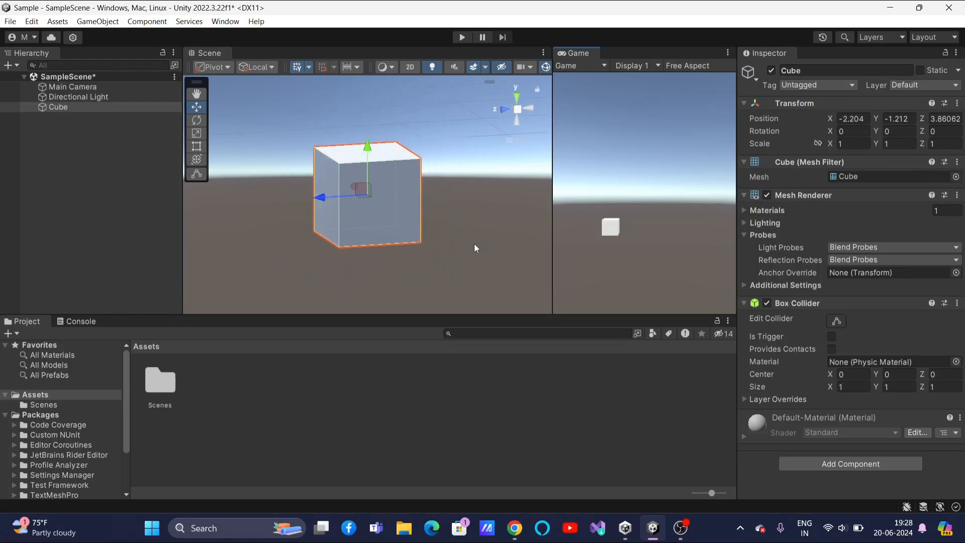
{"action": "scroll", "coordinate": [476, 247], "scroll_direction": "up", "scroll_amount": 5}
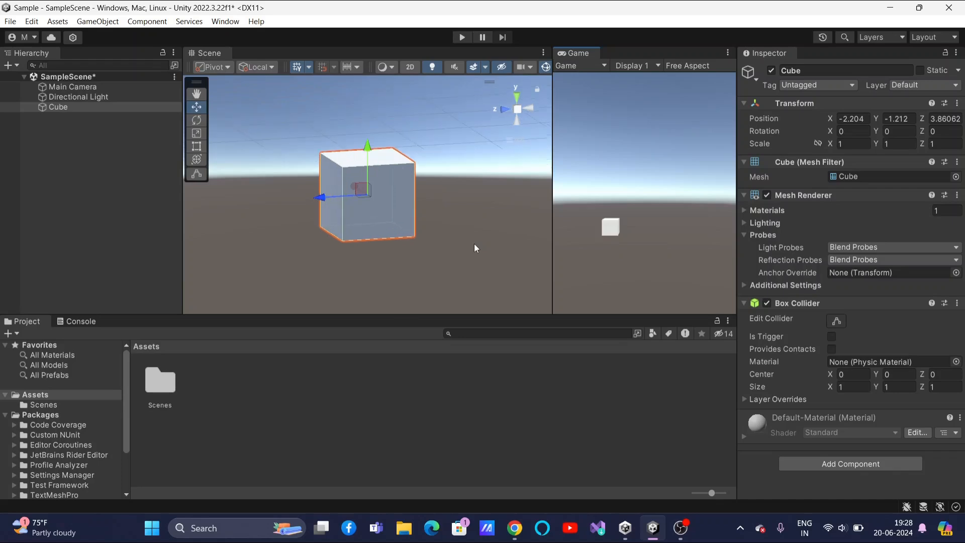
{"action": "scroll", "coordinate": [475, 245], "scroll_direction": "down", "scroll_amount": 3}
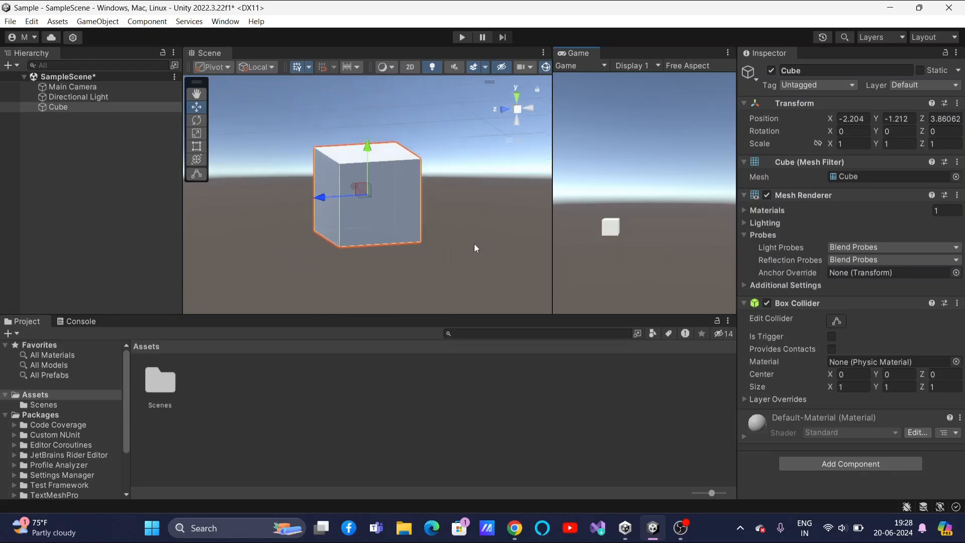
{"action": "scroll", "coordinate": [475, 246], "scroll_direction": "up", "scroll_amount": 2}
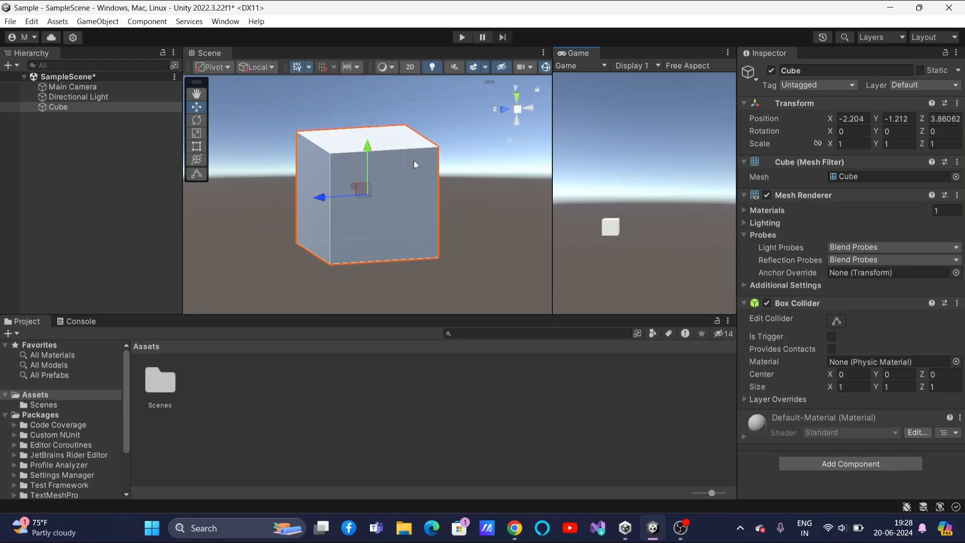
{"action": "left_click_drag", "start_coordinate": [478, 257], "coordinate": [477, 268], "text": "alt"}
{"action": "left_click_drag", "start_coordinate": [413, 278], "coordinate": [312, 260], "text": "alt"}
{"action": "left_click_drag", "start_coordinate": [476, 273], "coordinate": [382, 267], "text": "alt"}
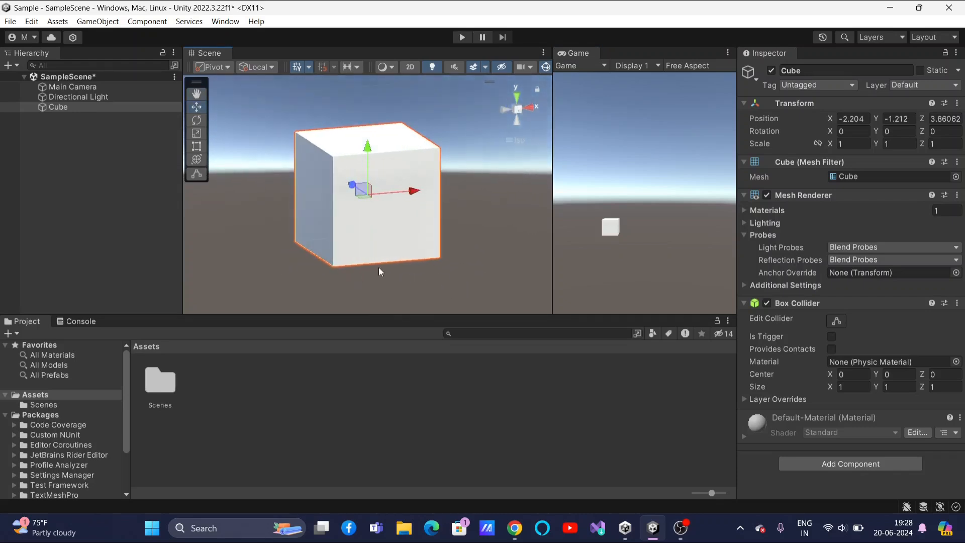
{"action": "left_click_drag", "start_coordinate": [487, 265], "coordinate": [390, 276], "text": "alt"}
{"action": "left_click_drag", "start_coordinate": [522, 273], "coordinate": [418, 276], "text": "alt"}
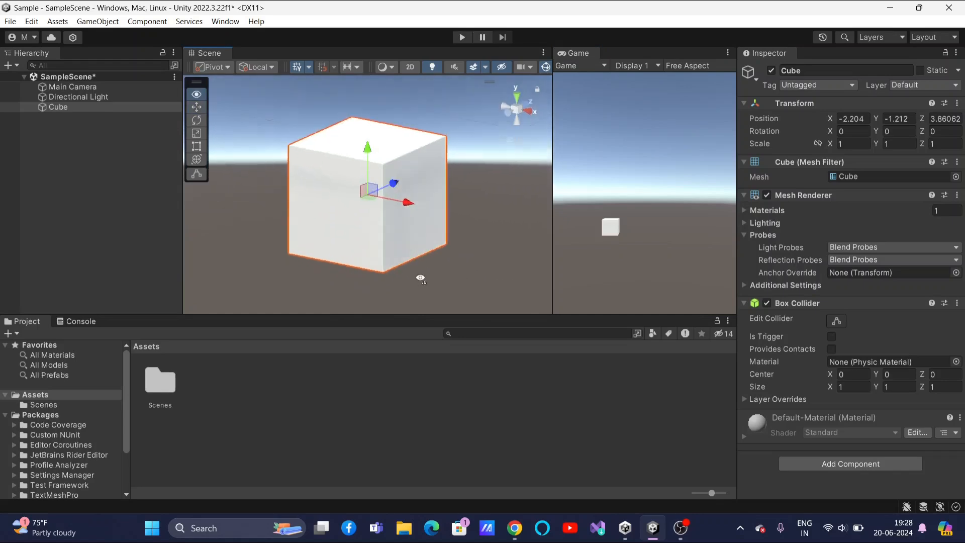
{"action": "left_click_drag", "start_coordinate": [499, 266], "coordinate": [418, 284], "text": "alt"}
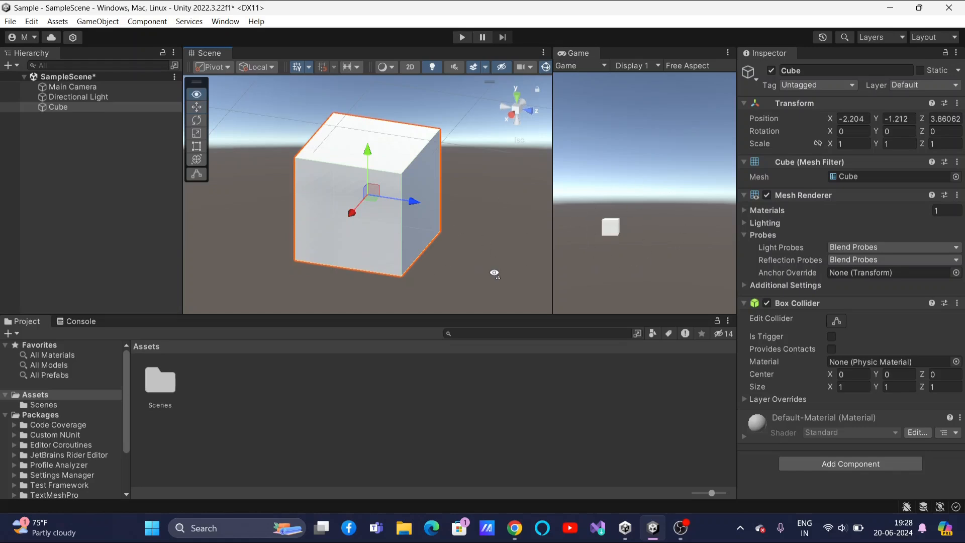
{"action": "left_click_drag", "start_coordinate": [496, 274], "coordinate": [401, 275], "text": "alt"}
{"action": "left_click_drag", "start_coordinate": [478, 280], "coordinate": [384, 280], "text": "alt"}
{"action": "left_click_drag", "start_coordinate": [452, 287], "coordinate": [383, 290], "text": "alt"}
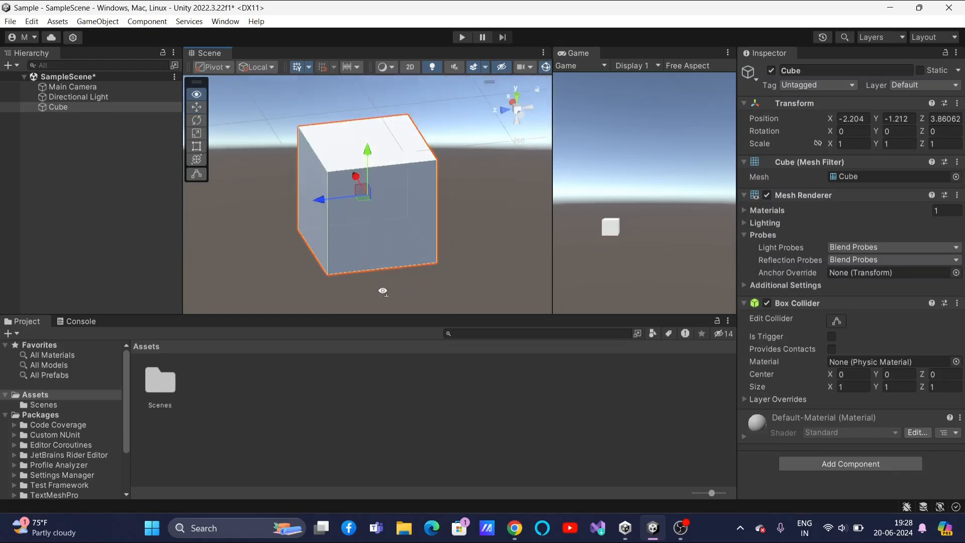
{"action": "left_click_drag", "start_coordinate": [457, 288], "coordinate": [377, 285], "text": "alt"}
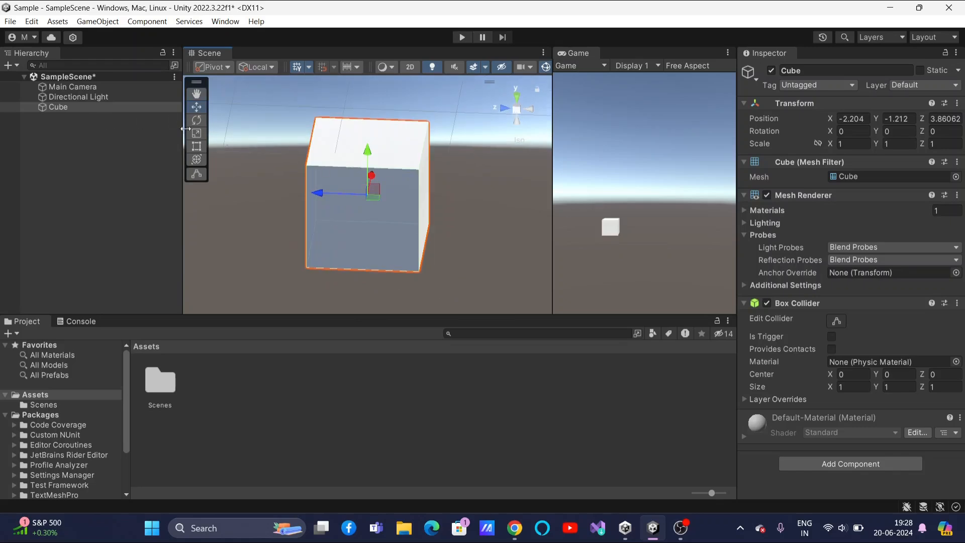
Step: Frame the cube in the Scene view, clear the selection and select the cube again
{"action": "double_click", "coordinate": [106, 107]}
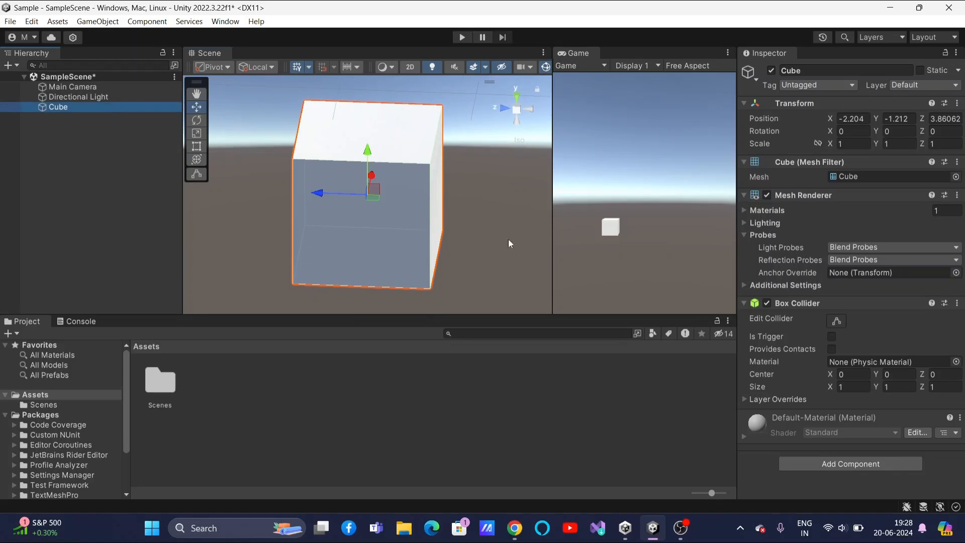
{"action": "left_click", "coordinate": [488, 238]}
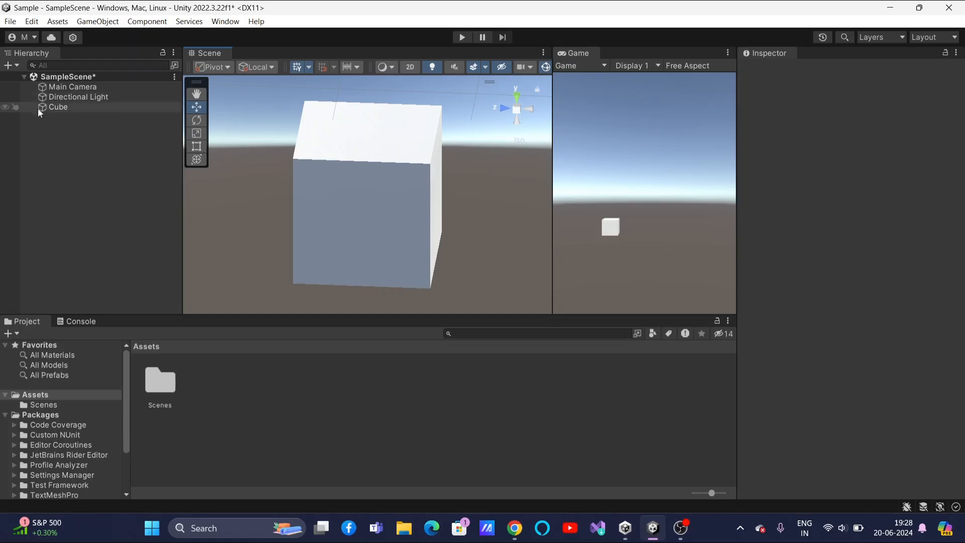
{"action": "left_click", "coordinate": [52, 108]}
{"action": "scroll", "coordinate": [457, 233], "scroll_direction": "down", "scroll_amount": 6}
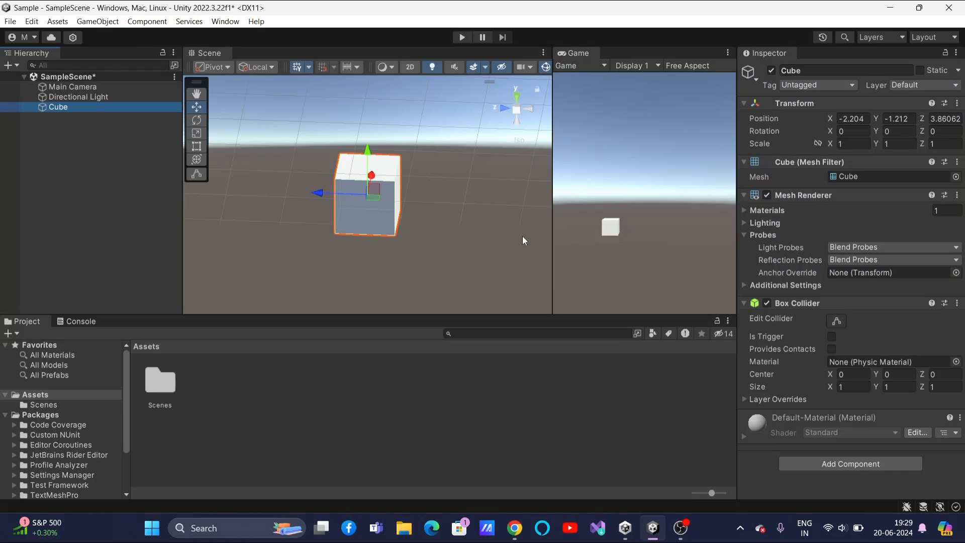
Step: Add a 3D plane as a separate top-level object in the scene, with nothing else selected
{"action": "left_click", "coordinate": [76, 173]}
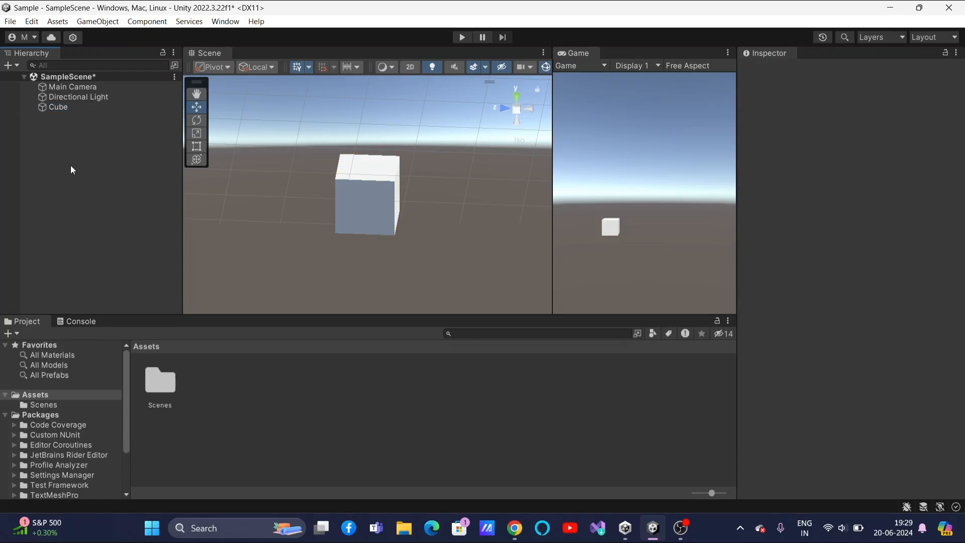
{"action": "right_click", "coordinate": [70, 165]}
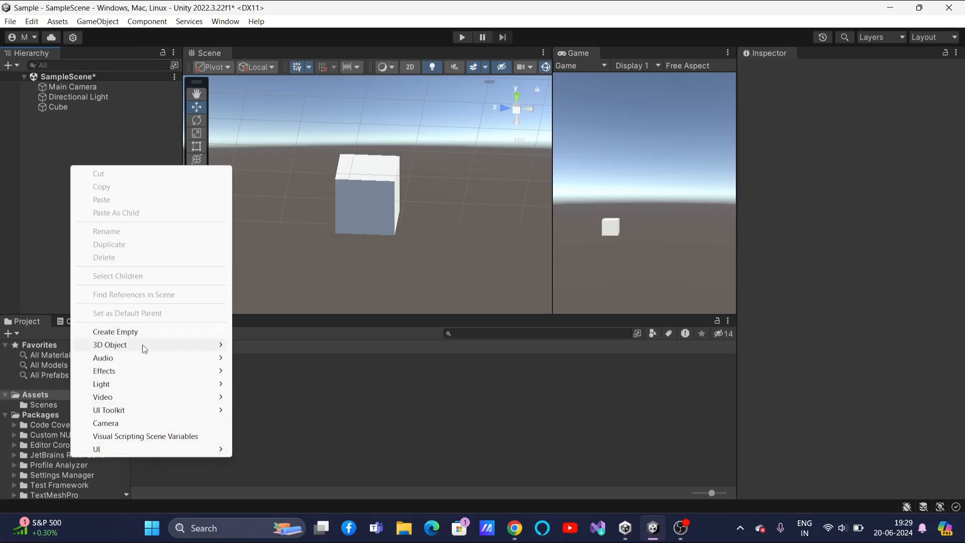
{"action": "mouse_move", "coordinate": [219, 355]}
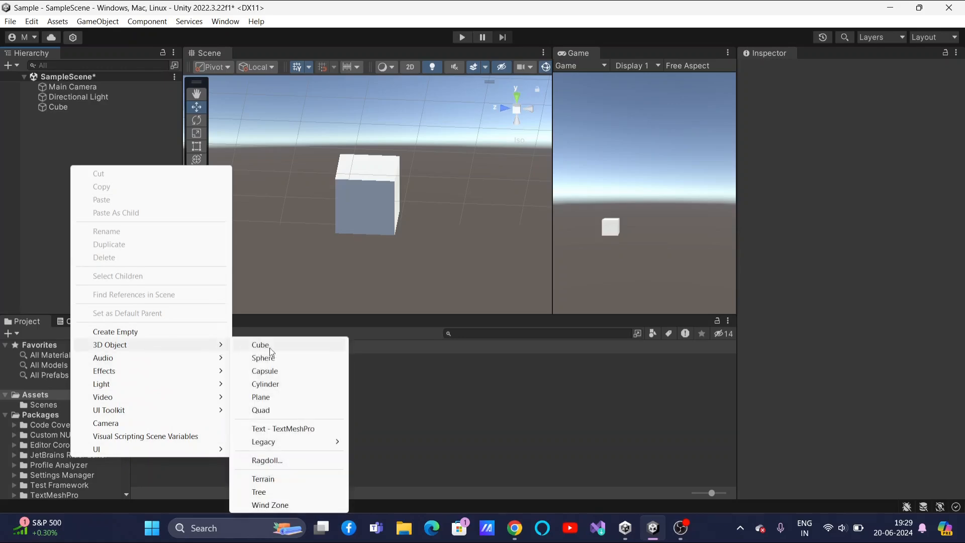
{"action": "left_click", "coordinate": [273, 395]}
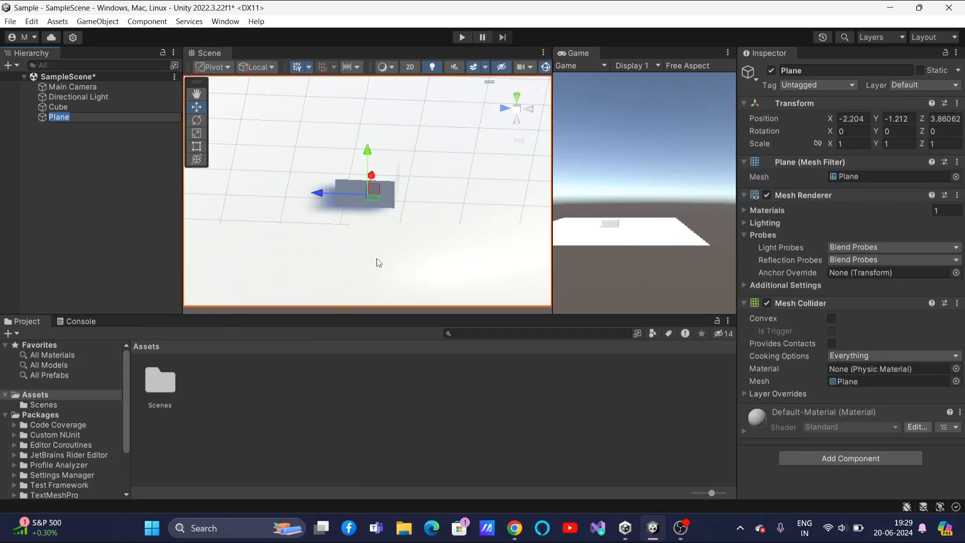
{"action": "scroll", "coordinate": [391, 236], "scroll_direction": "down", "scroll_amount": 5}
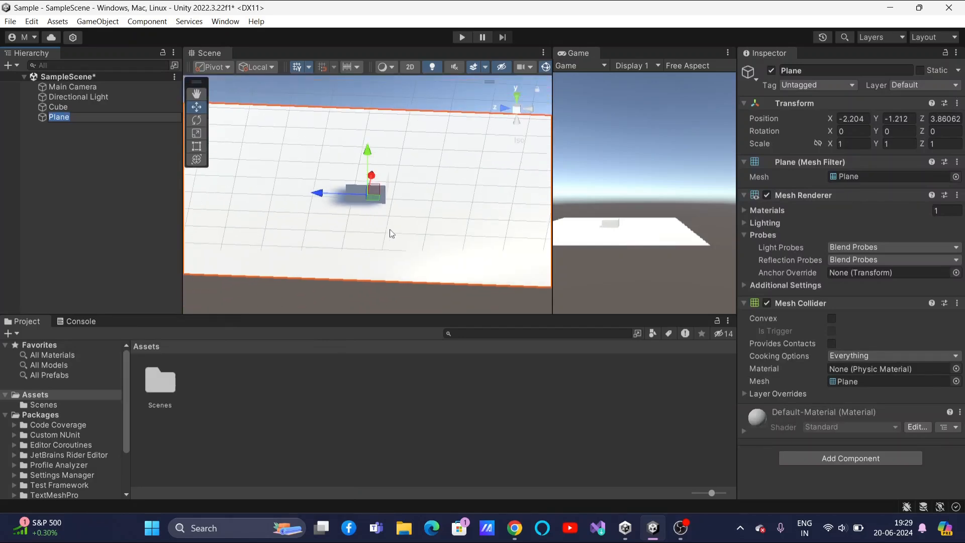
{"action": "scroll", "coordinate": [391, 234], "scroll_direction": "down", "scroll_amount": 4}
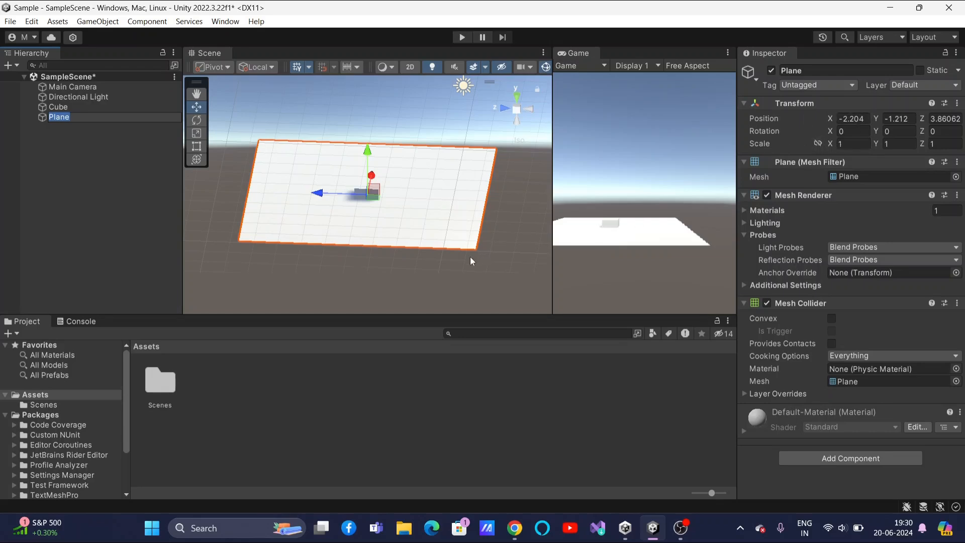
{"action": "scroll", "coordinate": [425, 237], "scroll_direction": "down", "scroll_amount": 1}
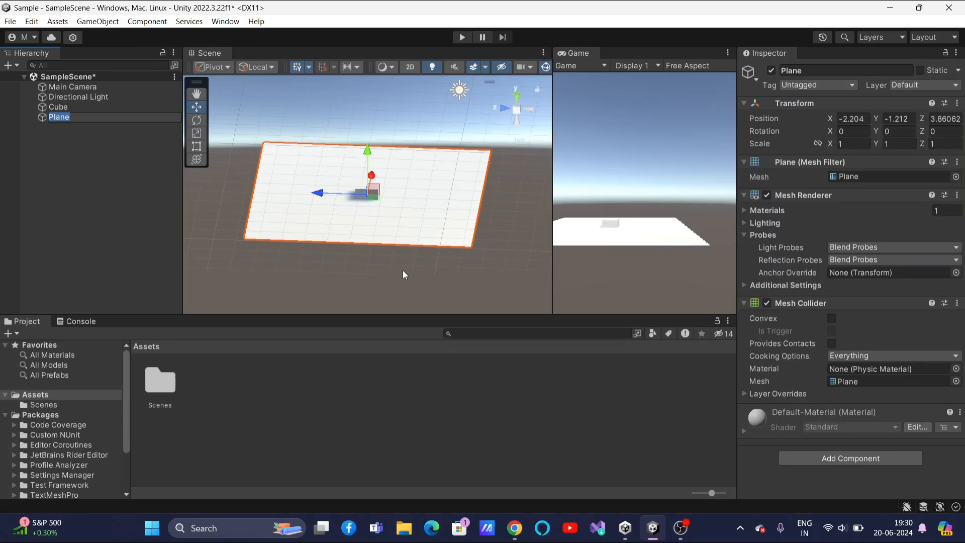
Step: Examine the cube and plane from the back, left, right and top, and switch the top view to perspective projection
{"action": "left_click", "coordinate": [530, 107]}
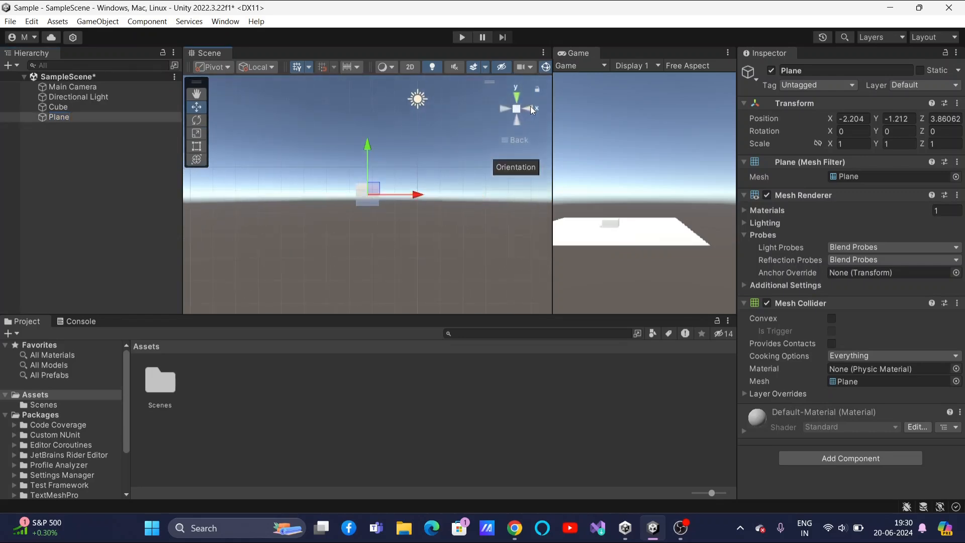
{"action": "left_click", "coordinate": [530, 107]}
{"action": "left_click", "coordinate": [530, 107]}
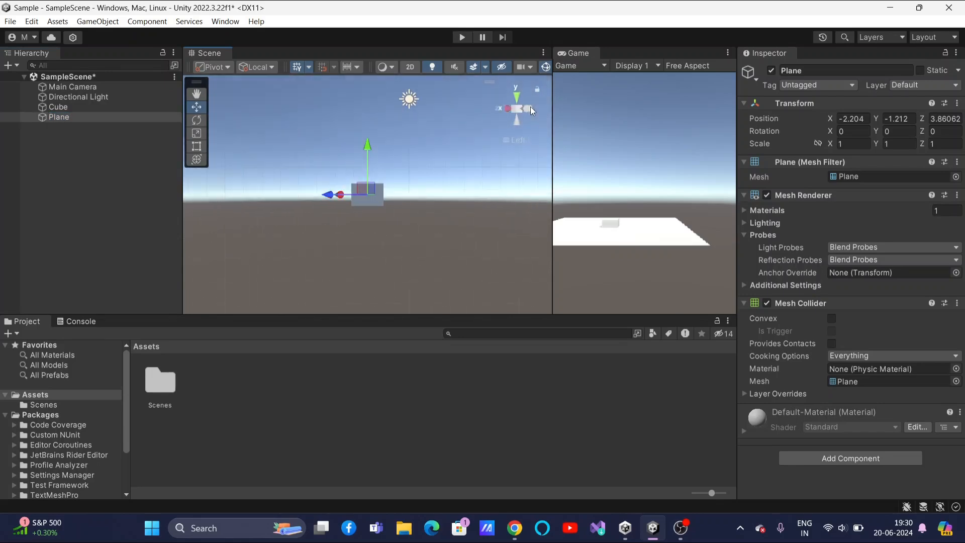
{"action": "left_click", "coordinate": [528, 109]}
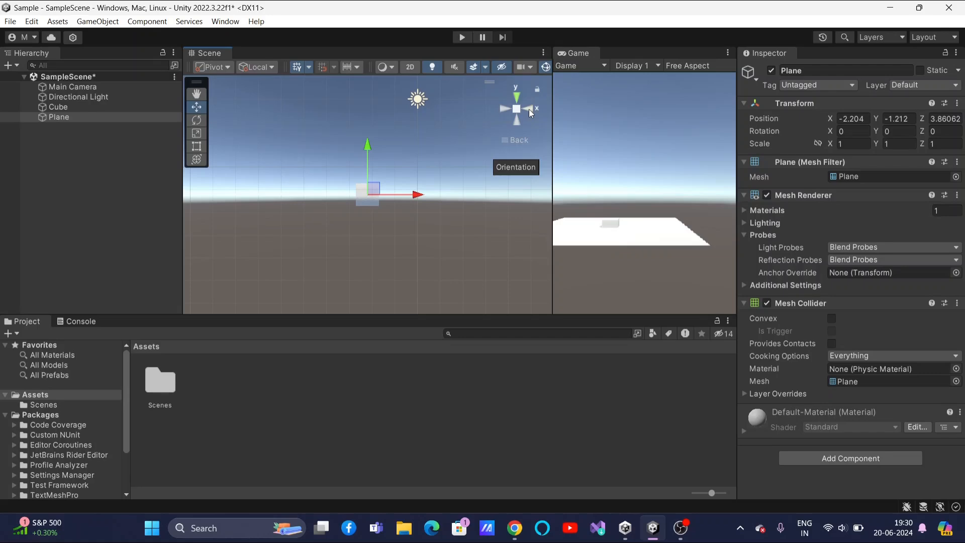
{"action": "left_click", "coordinate": [507, 110]}
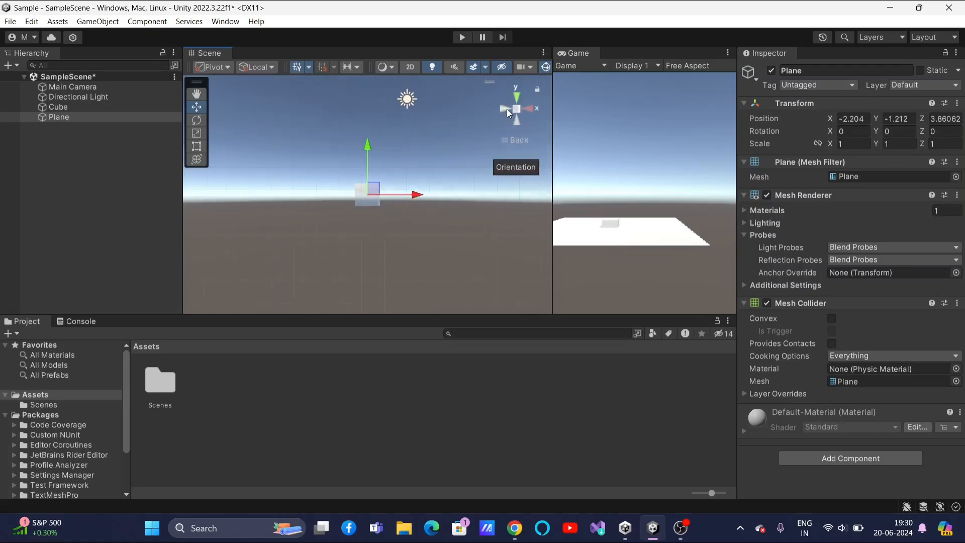
{"action": "left_click", "coordinate": [508, 112]}
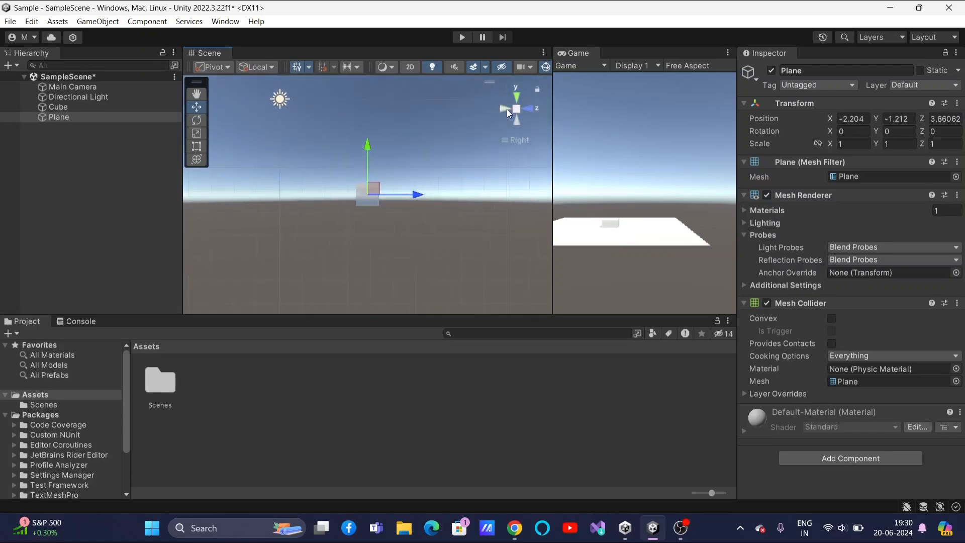
{"action": "left_click", "coordinate": [507, 111]}
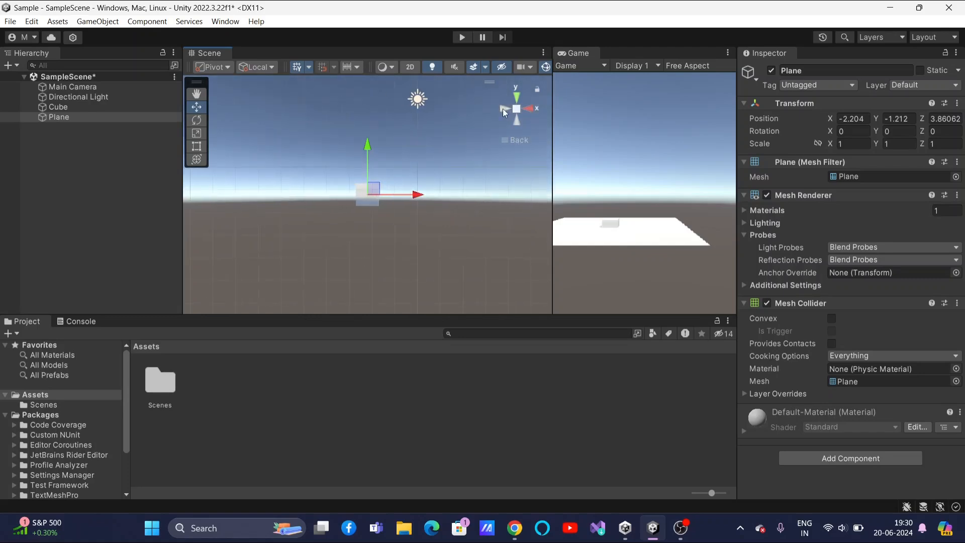
{"action": "left_click", "coordinate": [516, 96]}
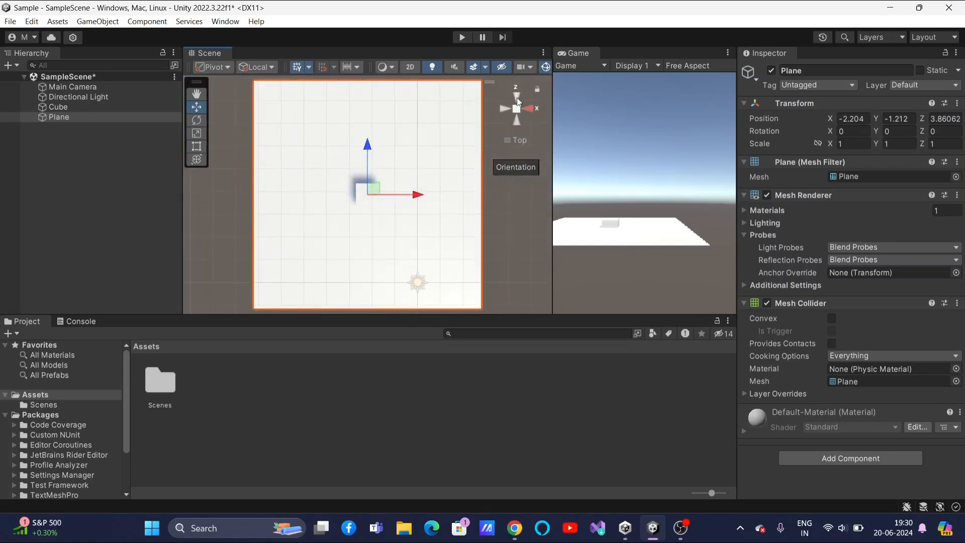
{"action": "left_click", "coordinate": [517, 108]}
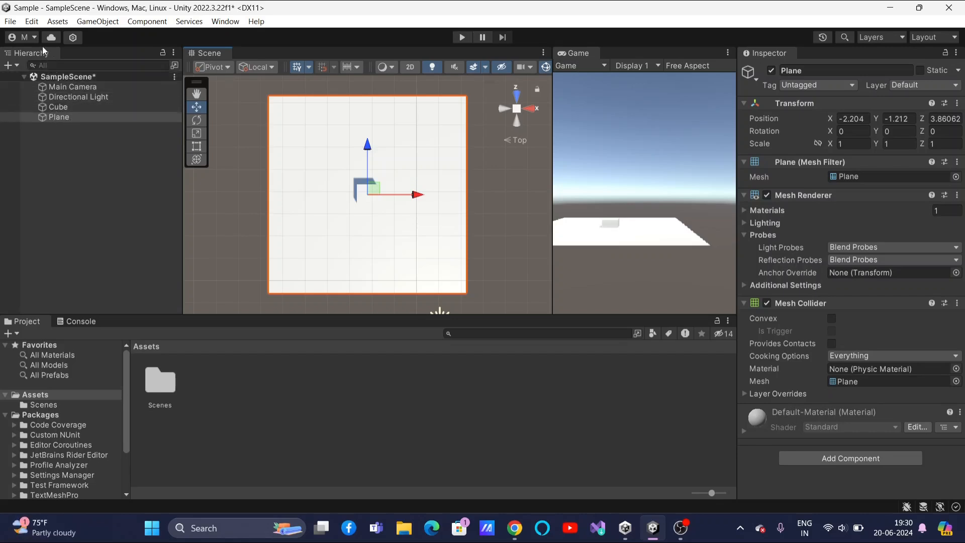
Step: Select the cube and the plane in turn and compare their outlines and transforms, ending with the cube selected
{"action": "left_click", "coordinate": [68, 106]}
{"action": "left_click", "coordinate": [66, 118]}
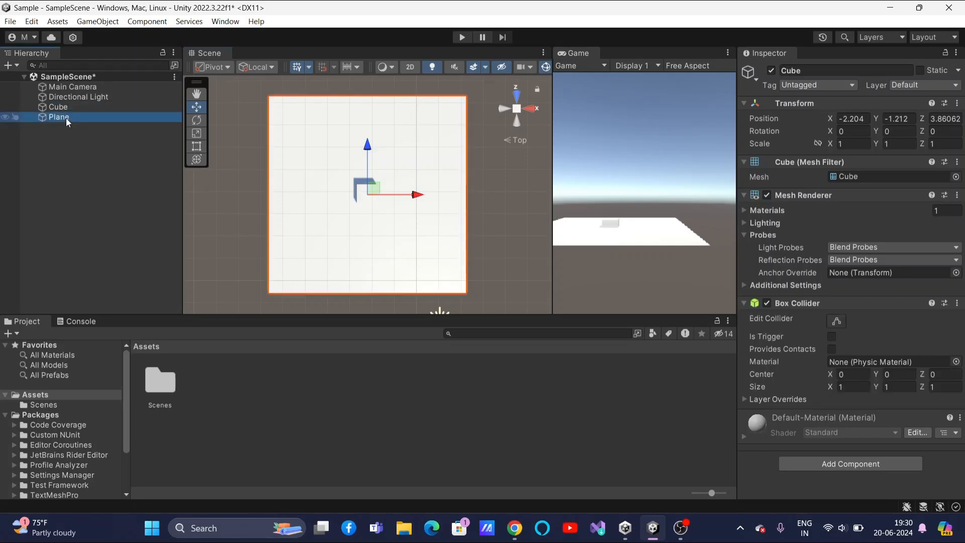
{"action": "left_click", "coordinate": [70, 109]}
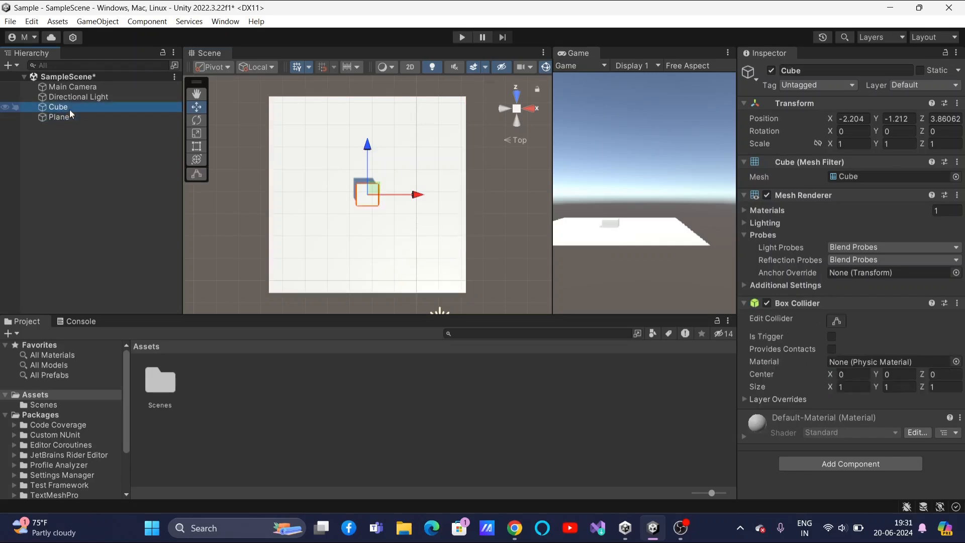
{"action": "left_click", "coordinate": [71, 117]}
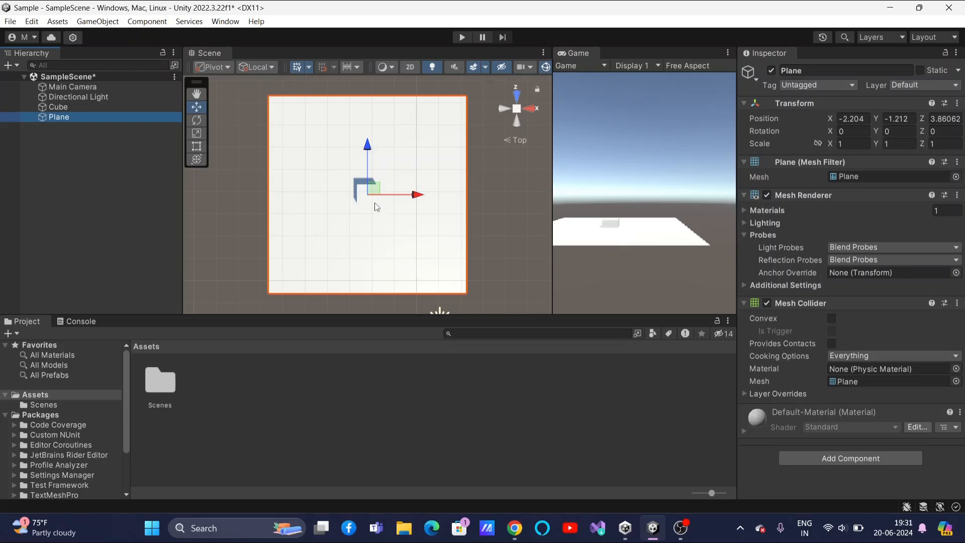
{"action": "left_click", "coordinate": [56, 107]}
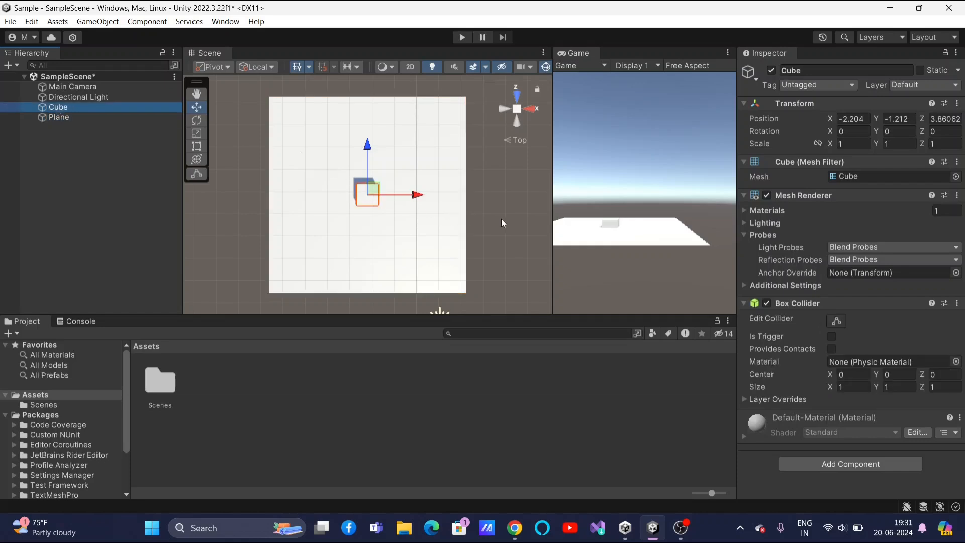
Step: Examine how the cube sits on the plane from several angles, finishing with the top view
{"action": "right_click_drag", "start_coordinate": [502, 219], "coordinate": [483, 203]}
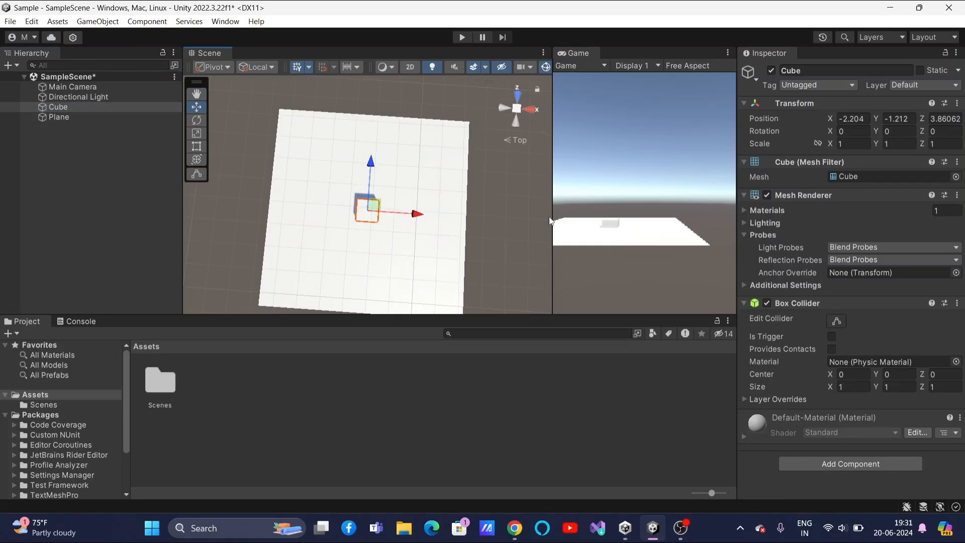
{"action": "right_click_drag", "start_coordinate": [489, 253], "coordinate": [477, 140]}
{"action": "left_click", "coordinate": [504, 104]}
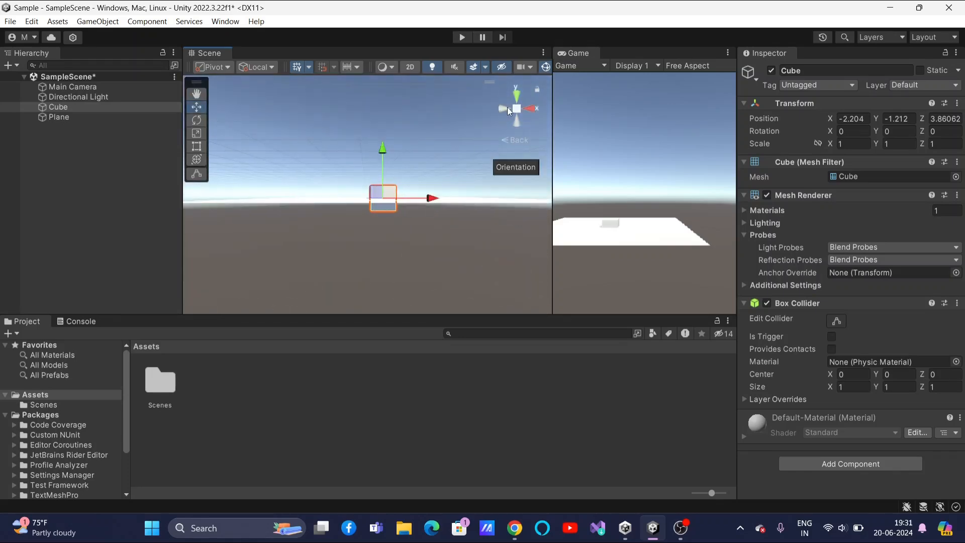
{"action": "left_click", "coordinate": [530, 109]}
{"action": "left_click", "coordinate": [518, 99]}
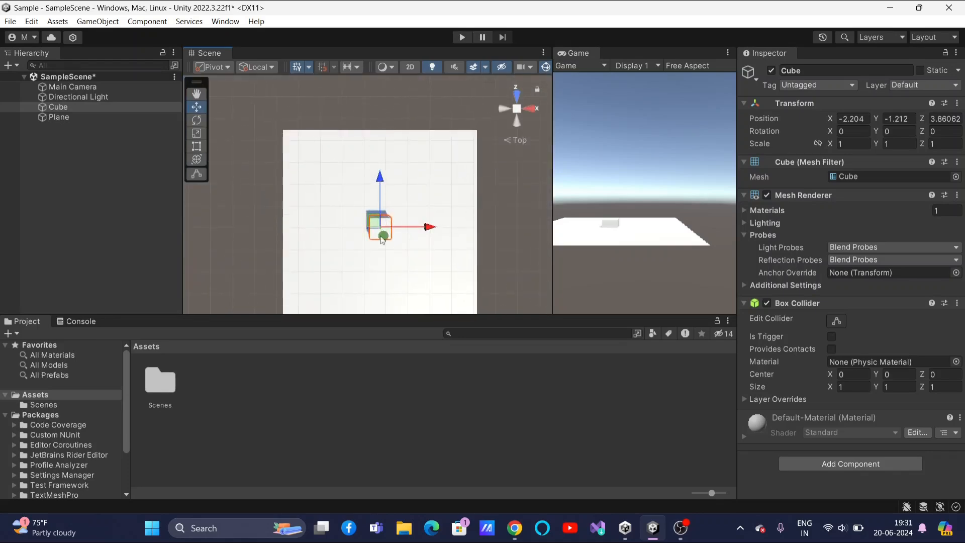
Step: Clear the selection and select the cube and plane individually to tell them apart from above, ending on the cube
{"action": "left_click", "coordinate": [101, 162]}
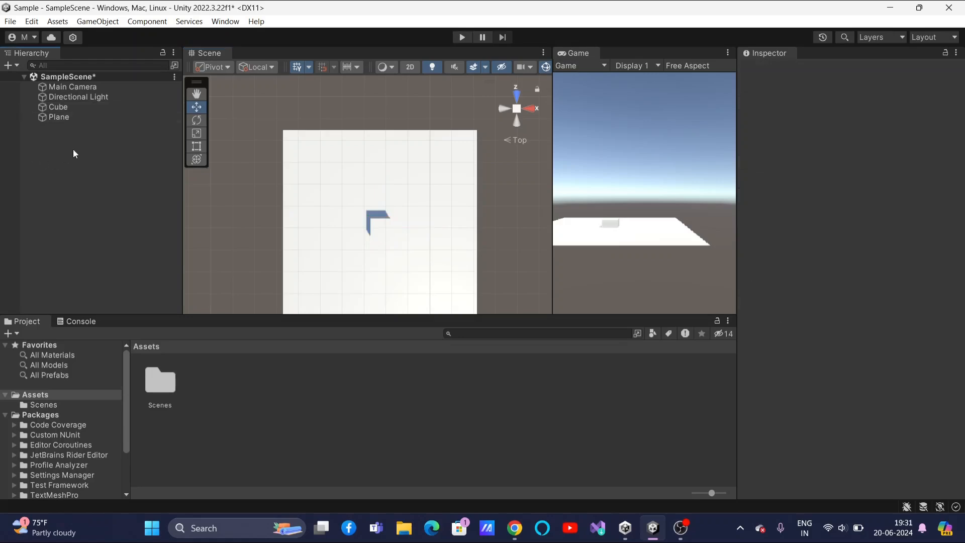
{"action": "left_click", "coordinate": [63, 107]}
{"action": "left_click", "coordinate": [64, 118]}
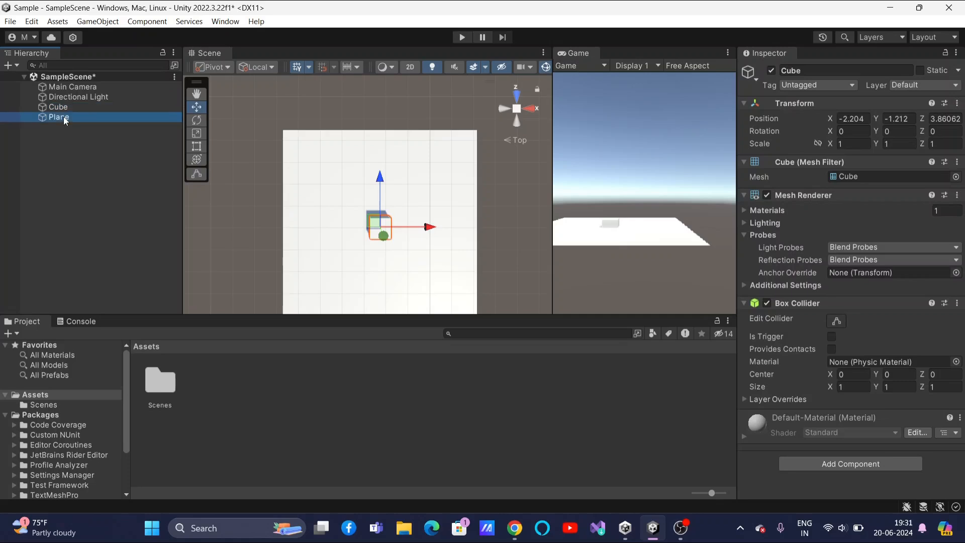
{"action": "left_click", "coordinate": [60, 108]}
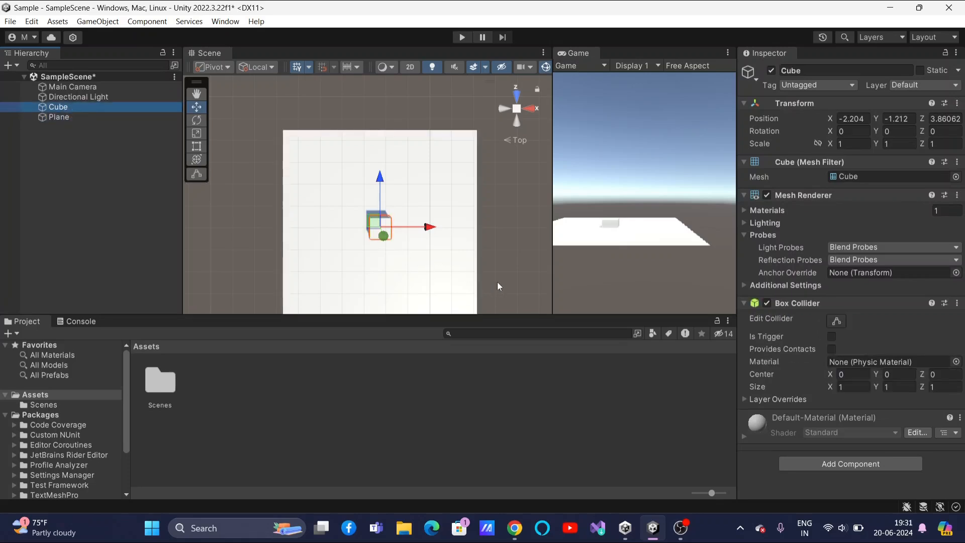
Step: Examine the cube and plane from a tilted top view and from the back, looking slightly down on the plane's surface
{"action": "right_click_drag", "start_coordinate": [498, 282], "coordinate": [489, 301]}
{"action": "scroll", "coordinate": [492, 281], "scroll_direction": "down", "scroll_amount": 2}
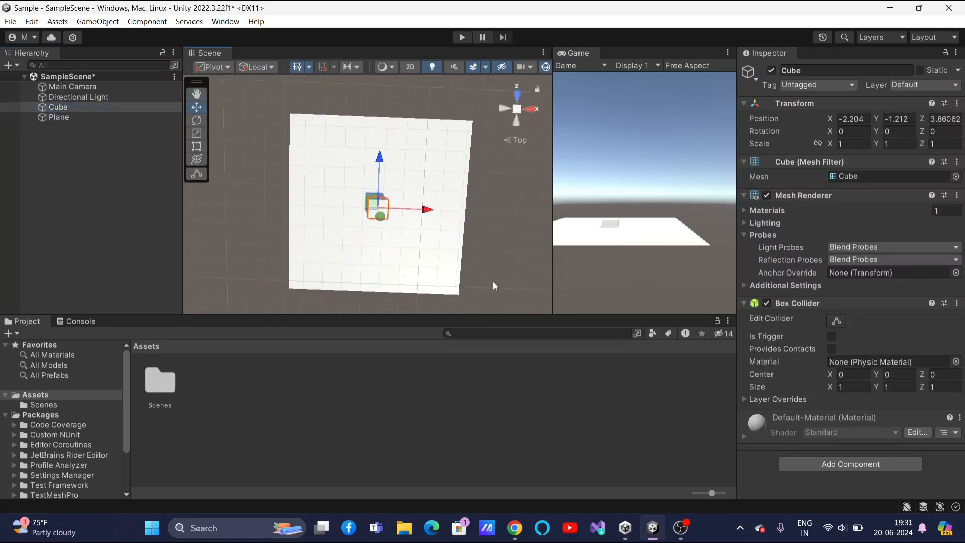
{"action": "scroll", "coordinate": [492, 281], "scroll_direction": "down", "scroll_amount": 2}
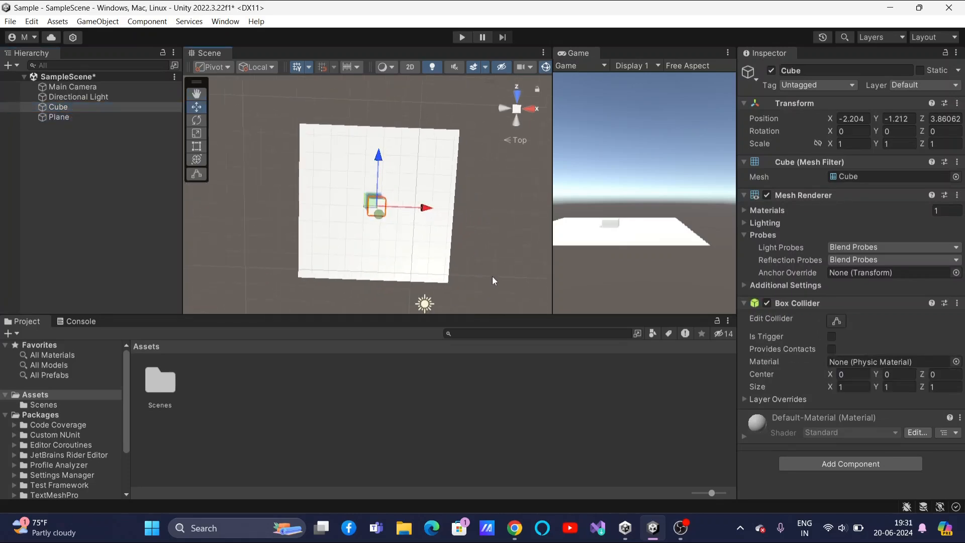
{"action": "left_click", "coordinate": [516, 121]}
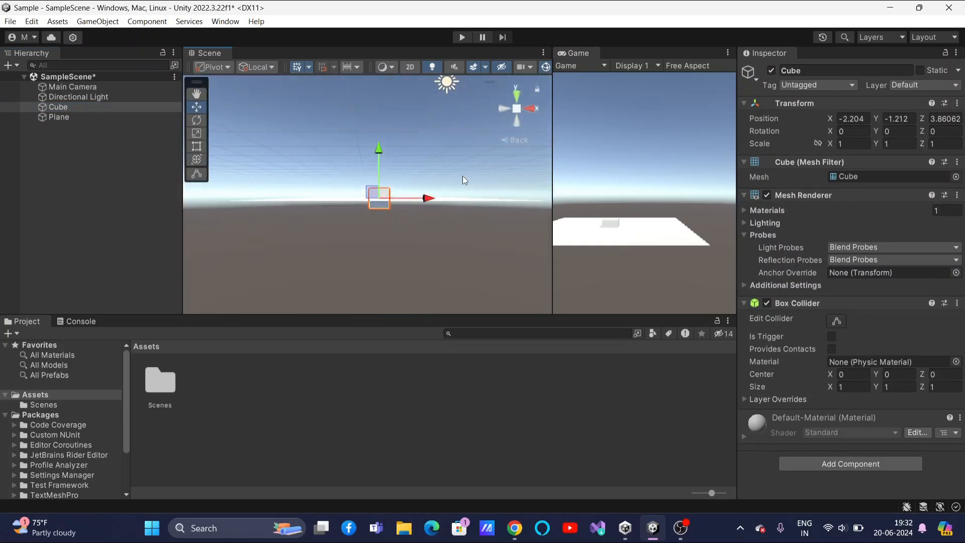
{"action": "scroll", "coordinate": [463, 175], "scroll_direction": "up", "scroll_amount": 4}
{"action": "mouse_move", "coordinate": [468, 174]}
{"action": "right_mouse_down"}
{"action": "mouse_move", "coordinate": [465, 206]}
{"action": "mouse_move", "coordinate": [461, 189]}
{"action": "right_mouse_up"}
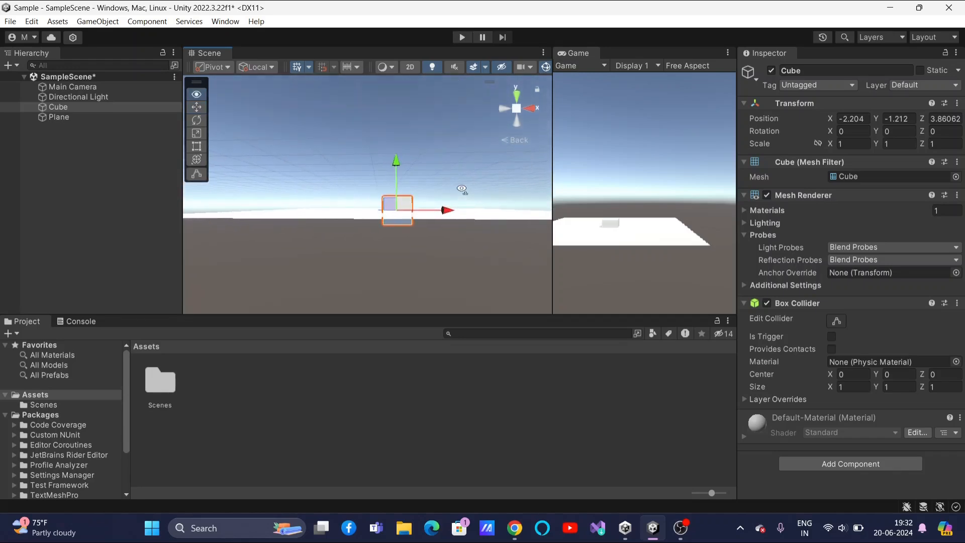
{"action": "scroll", "coordinate": [462, 199], "scroll_direction": "up", "scroll_amount": 5}
Step: Select the plane and the cube individually in the Scene view, clearing the selection between them
{"action": "left_click", "coordinate": [448, 219]}
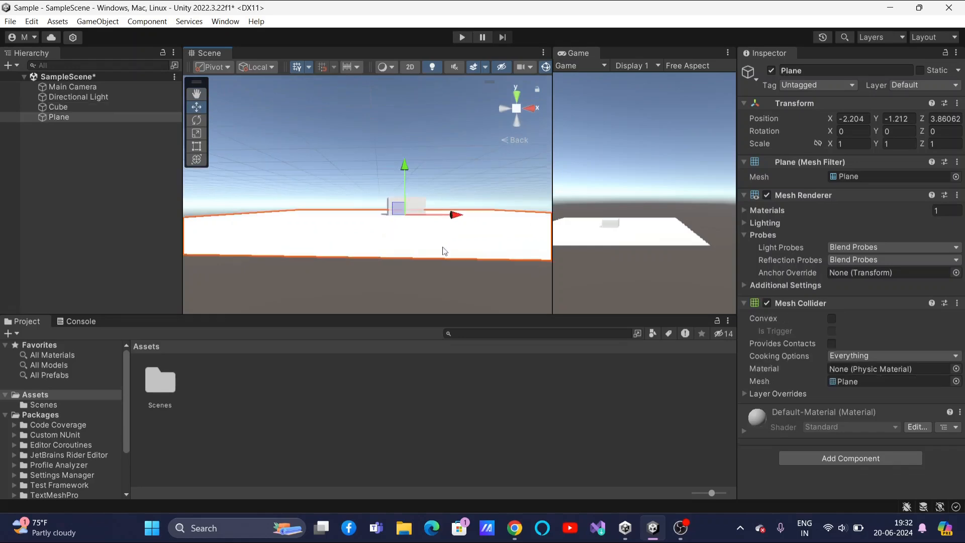
{"action": "left_click", "coordinate": [447, 169]}
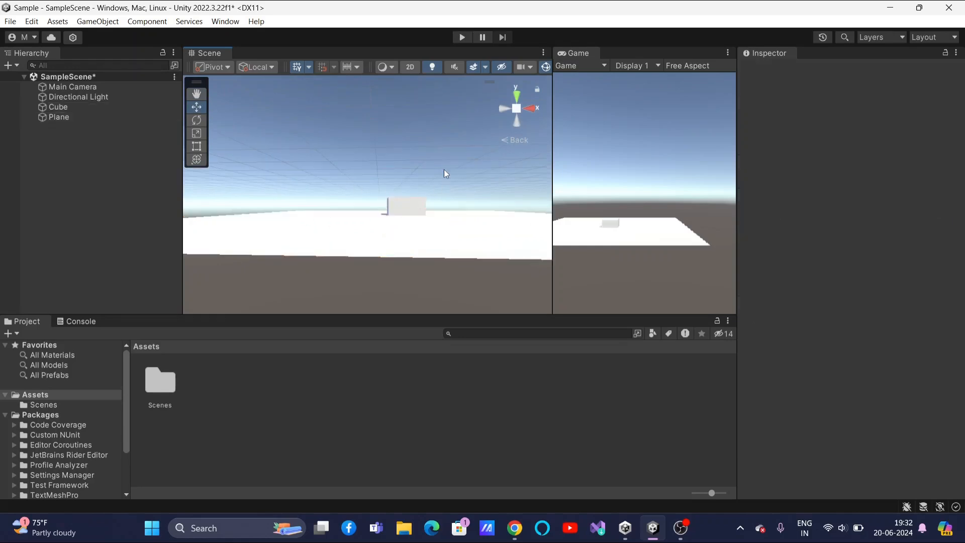
{"action": "left_click", "coordinate": [407, 207]}
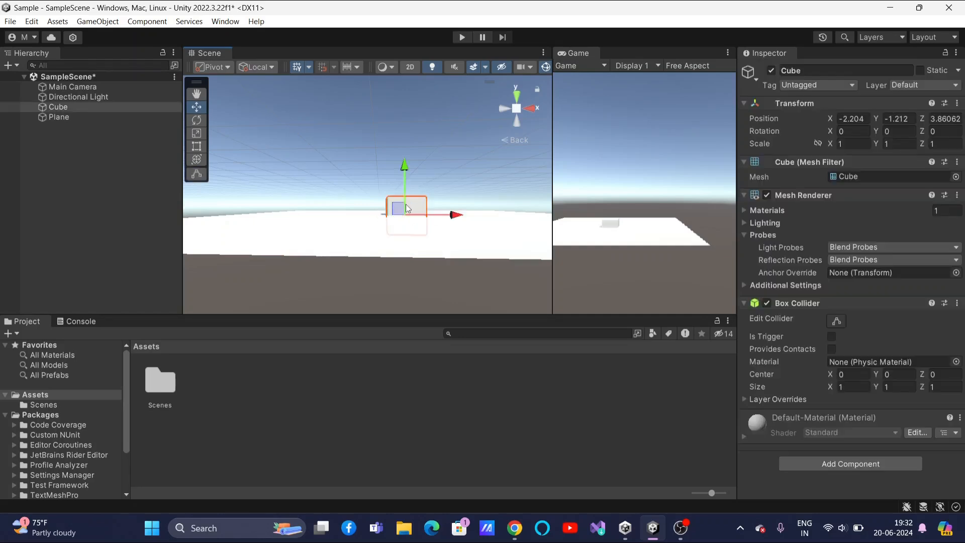
Step: Duplicate the cube
{"action": "left_click", "coordinate": [66, 107]}
{"action": "right_click", "coordinate": [67, 106]}
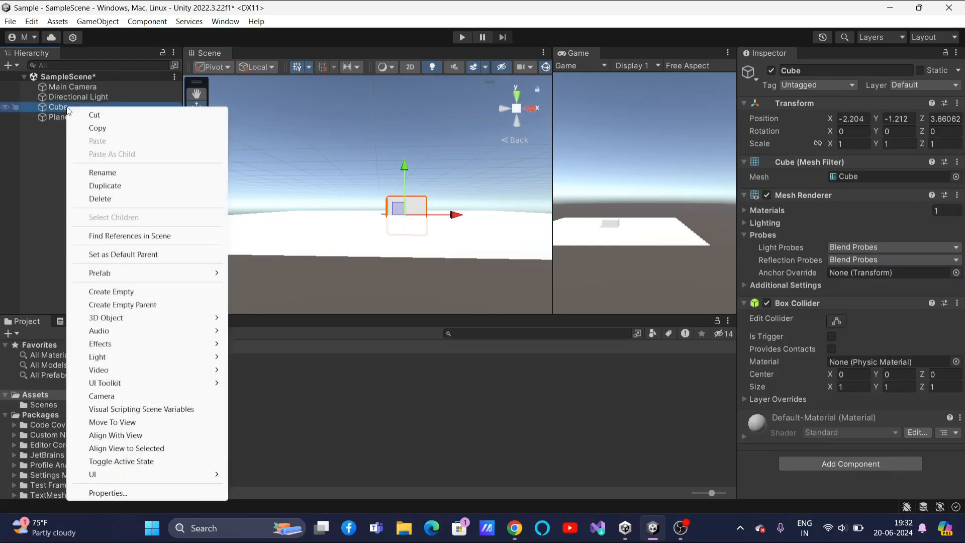
{"action": "left_click", "coordinate": [115, 187]}
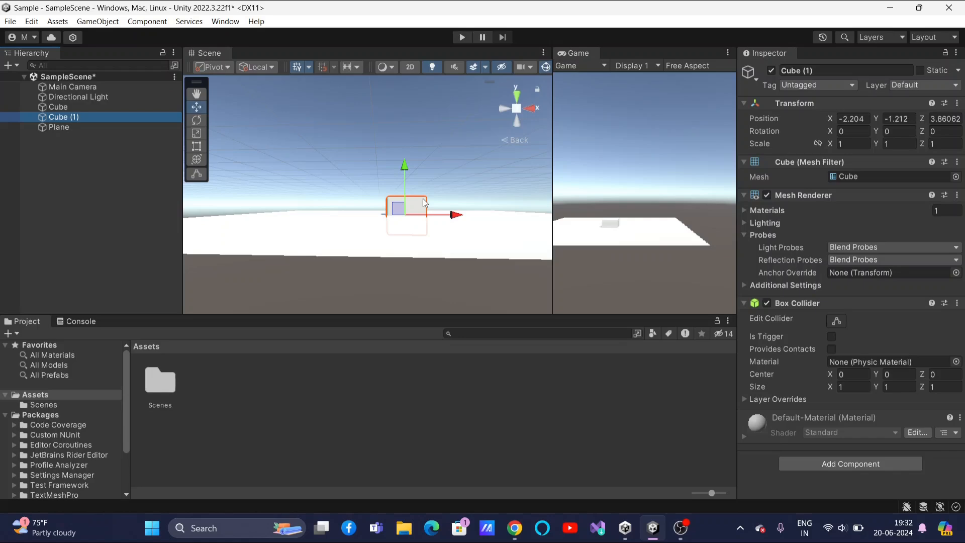
Step: Compare the original cube with its overlapping duplicate by selecting each in turn, ending with the duplicate selected
{"action": "left_click", "coordinate": [461, 157]}
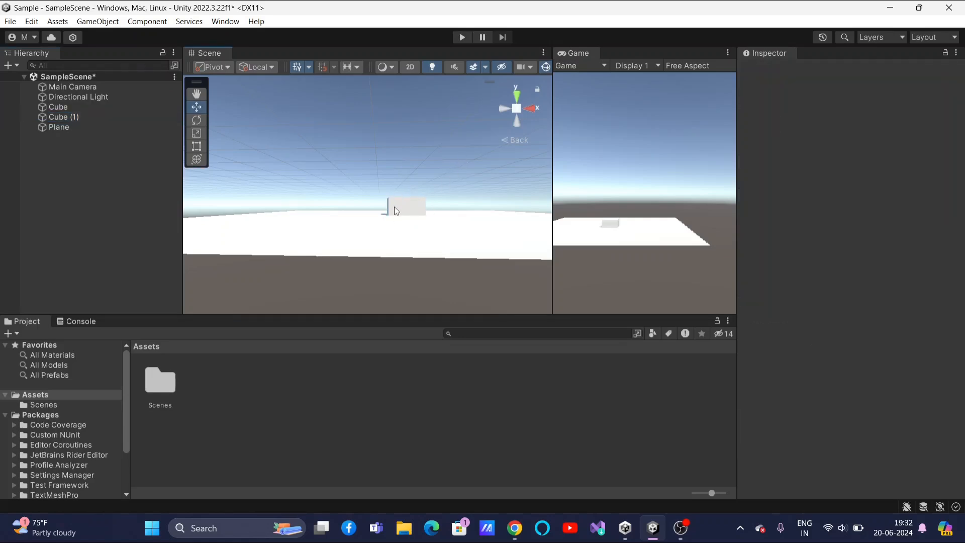
{"action": "left_click", "coordinate": [59, 105]}
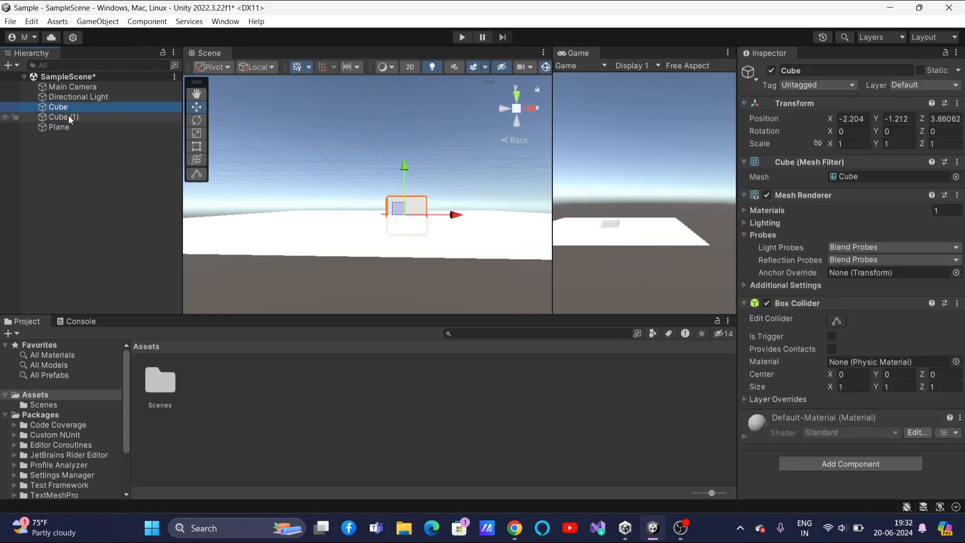
{"action": "left_click", "coordinate": [69, 116]}
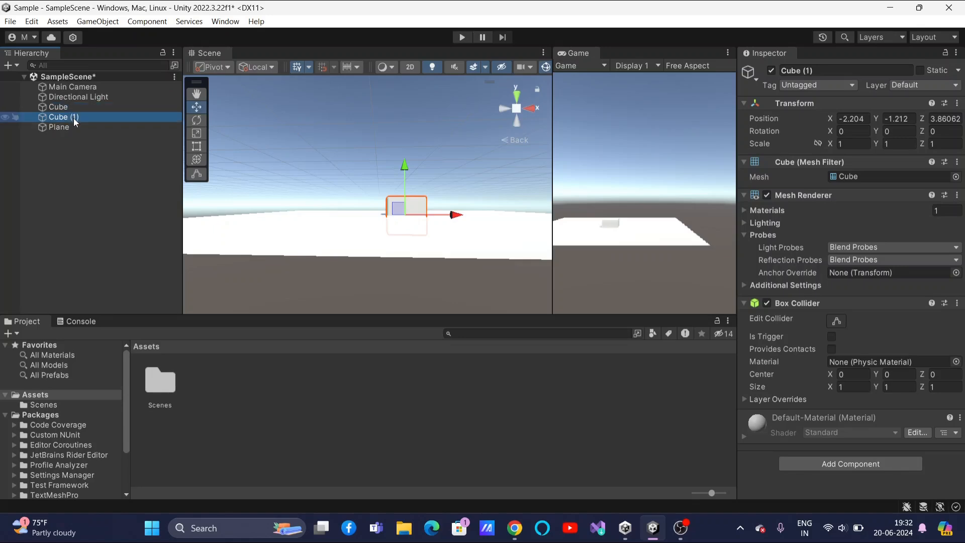
{"action": "left_click", "coordinate": [73, 107]}
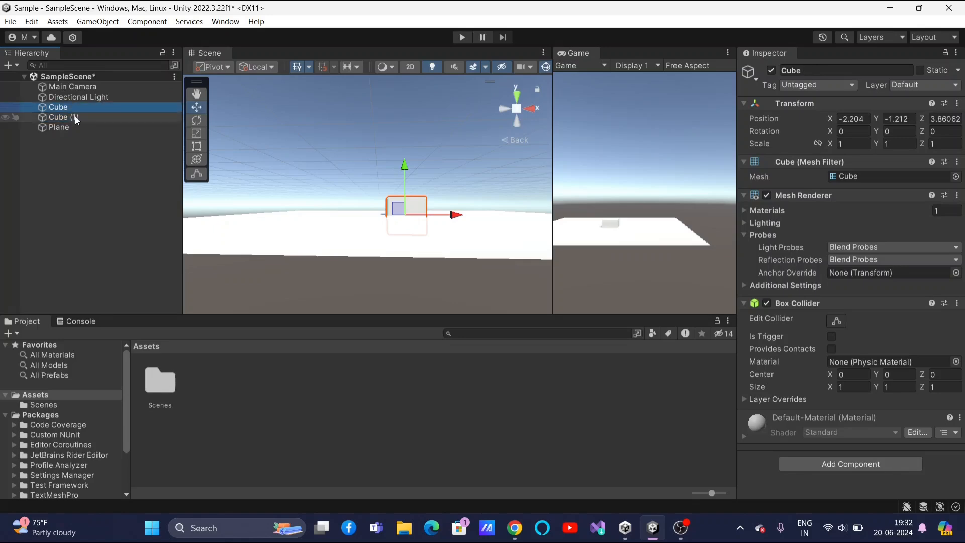
{"action": "left_click", "coordinate": [74, 116]}
{"action": "left_click", "coordinate": [75, 106]}
{"action": "left_click", "coordinate": [76, 116]}
{"action": "left_click", "coordinate": [75, 107]}
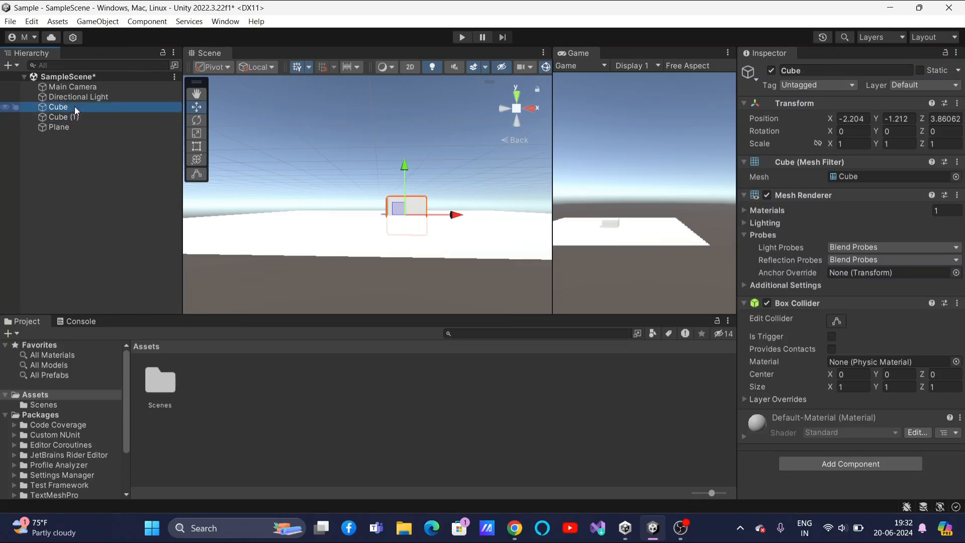
{"action": "left_click", "coordinate": [80, 116]}
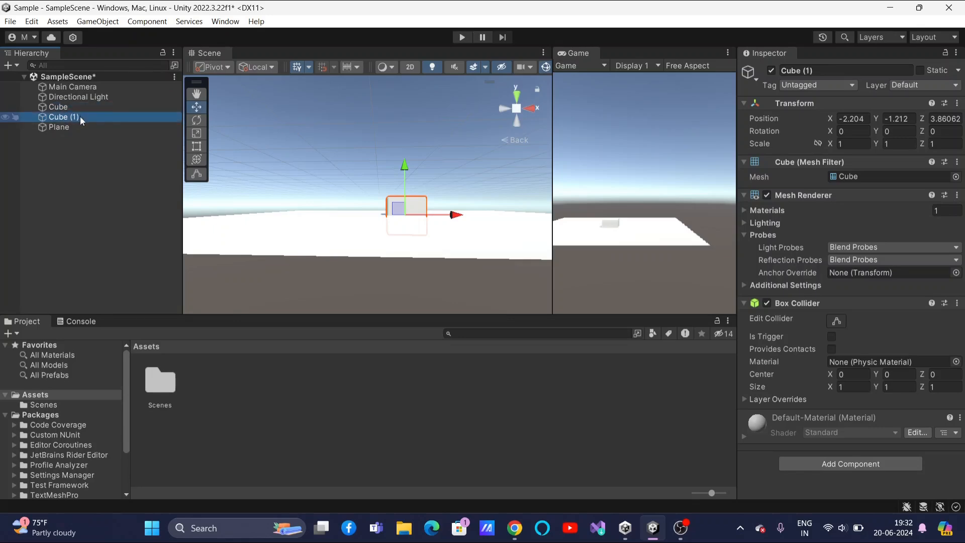
Step: Rename the duplicated cube as Second Cube
{"action": "right_click", "coordinate": [80, 116]}
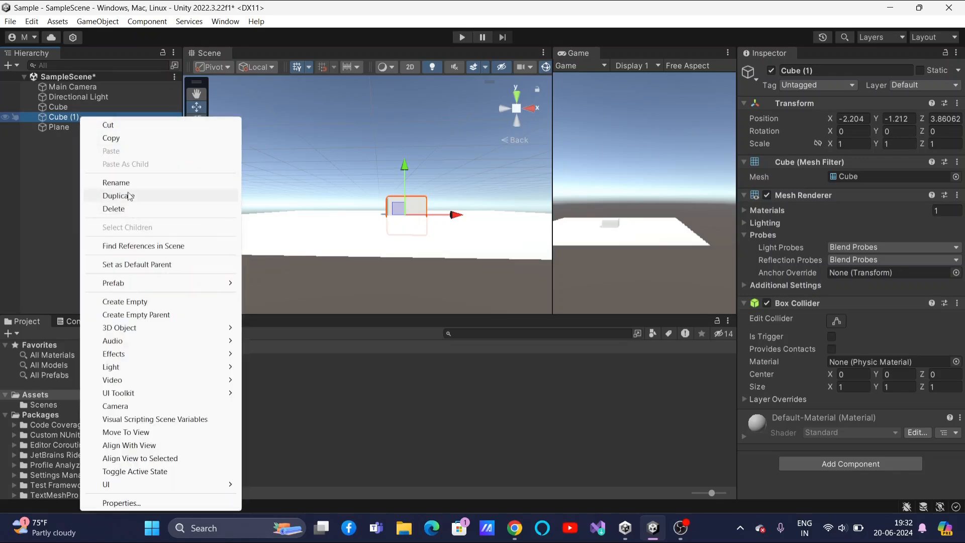
{"action": "left_click", "coordinate": [115, 182]}
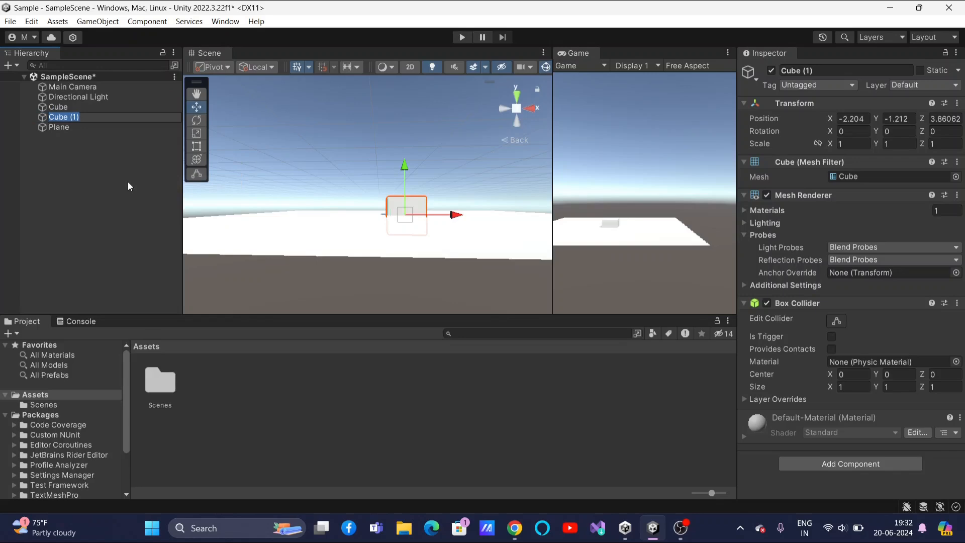
{"action": "type", "text": "Second Cube"}
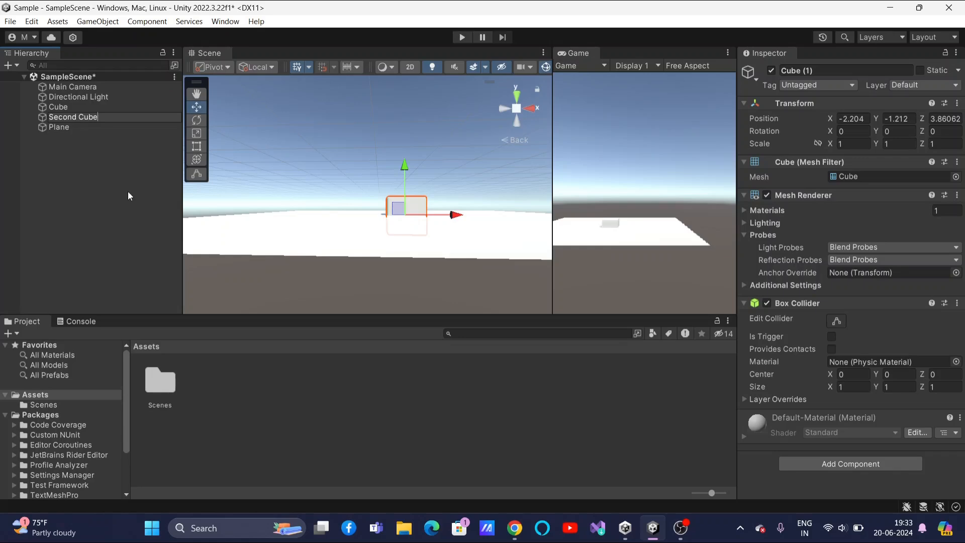
{"action": "left_click", "coordinate": [127, 191]}
Step: Select the original cube and Second Cube in turn to check whether their positions coincide
{"action": "left_click", "coordinate": [92, 117]}
{"action": "left_click", "coordinate": [86, 105]}
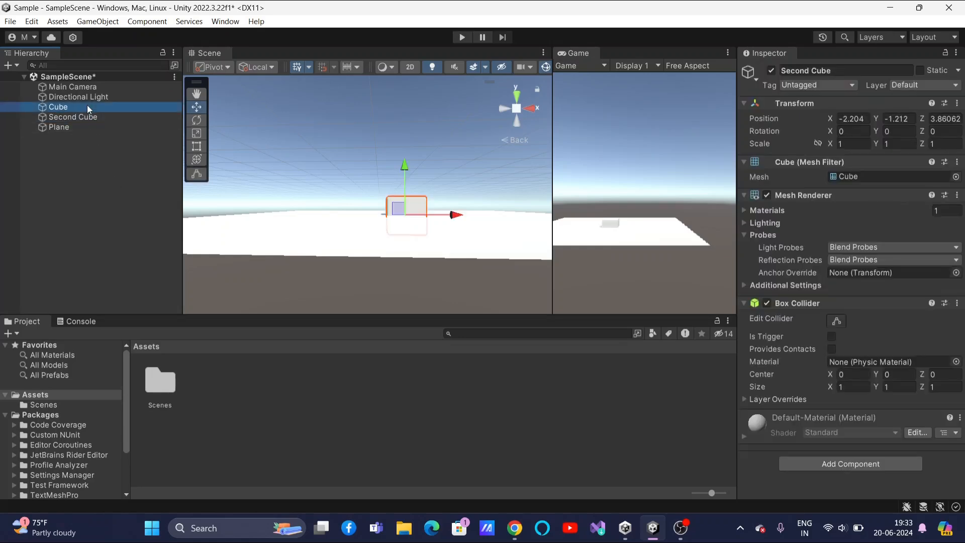
{"action": "left_click", "coordinate": [92, 115]}
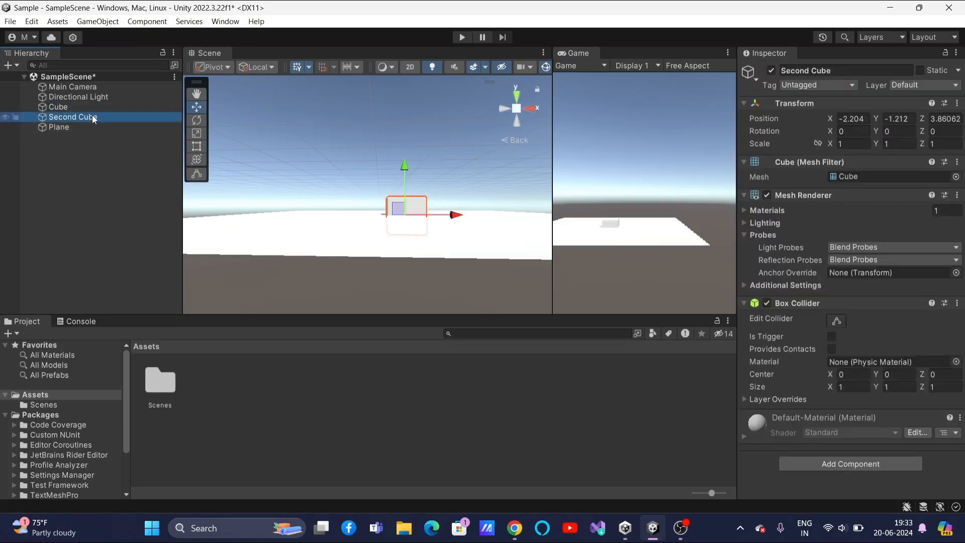
Step: Move Second Cube away from the original cube to about X -4.65, Y -1.06
{"action": "left_click", "coordinate": [402, 211]}
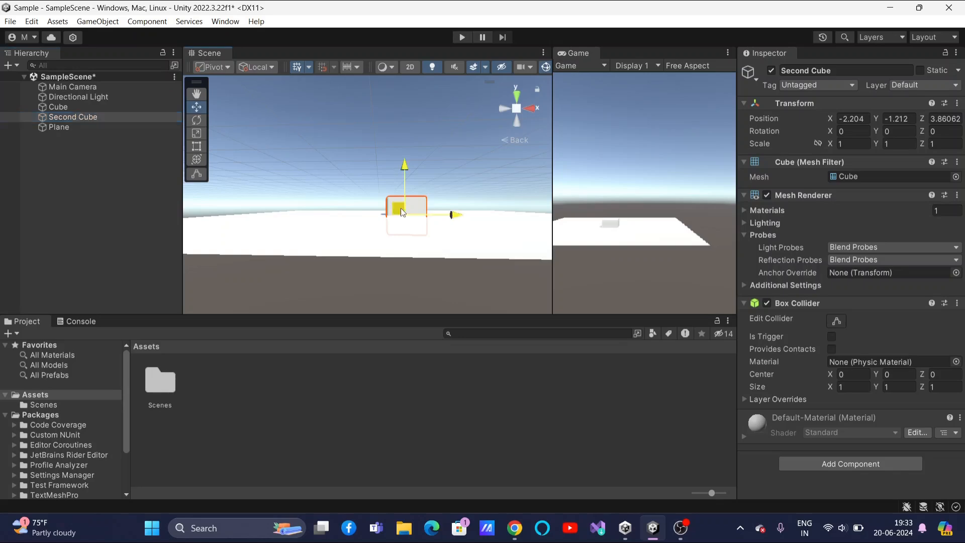
{"action": "left_click", "coordinate": [402, 212]}
{"action": "left_click", "coordinate": [110, 117]}
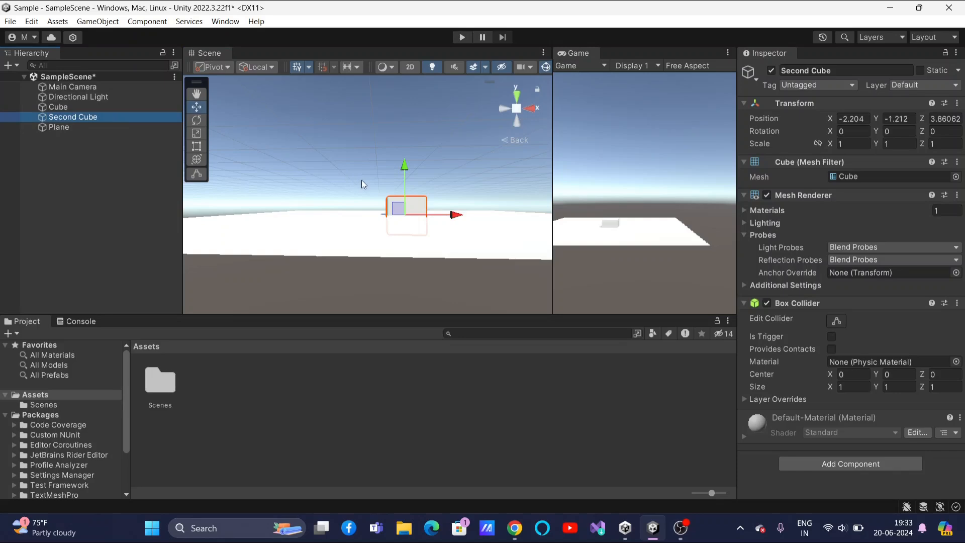
{"action": "left_click_drag", "start_coordinate": [395, 207], "coordinate": [315, 204]}
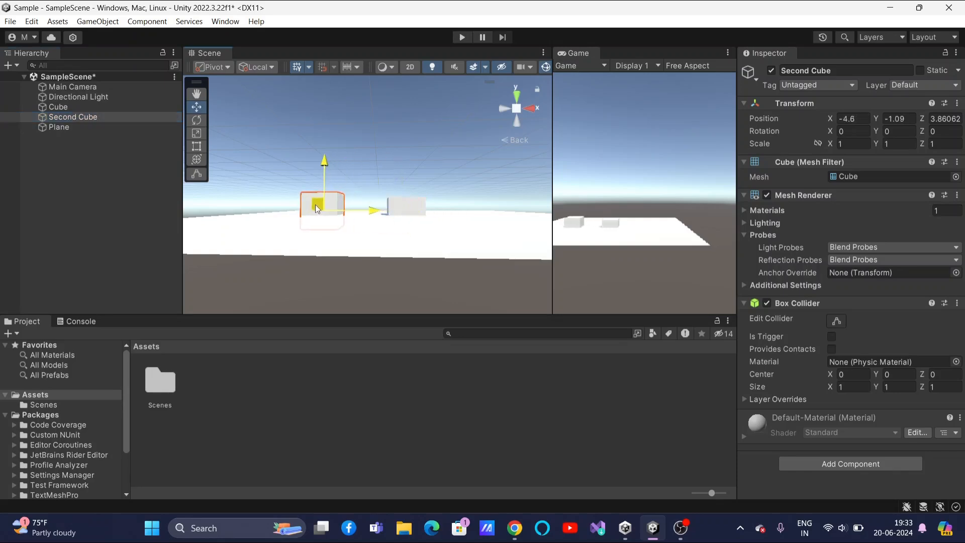
Step: Select the original cube and Second Cube alternately in the Scene view and clear the selection
{"action": "left_click", "coordinate": [415, 214]}
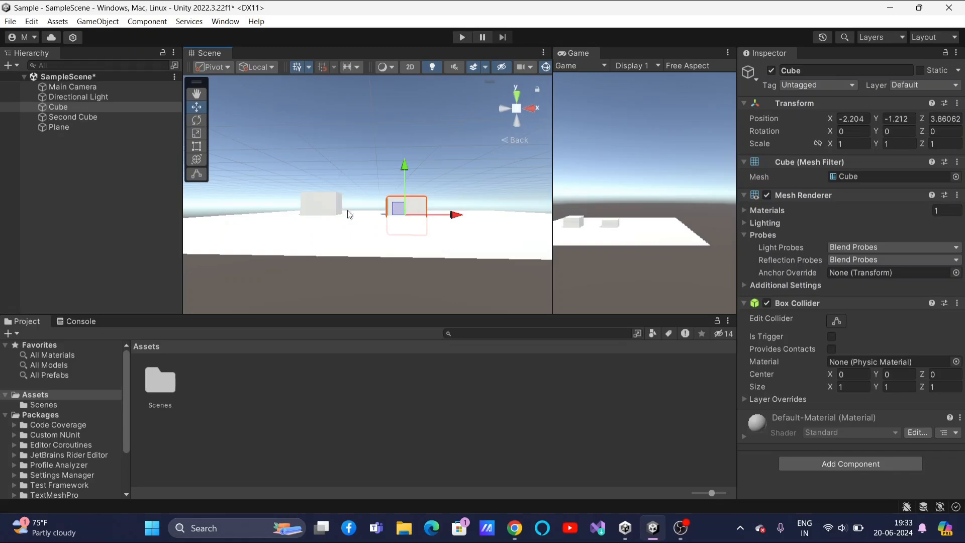
{"action": "left_click", "coordinate": [317, 208]}
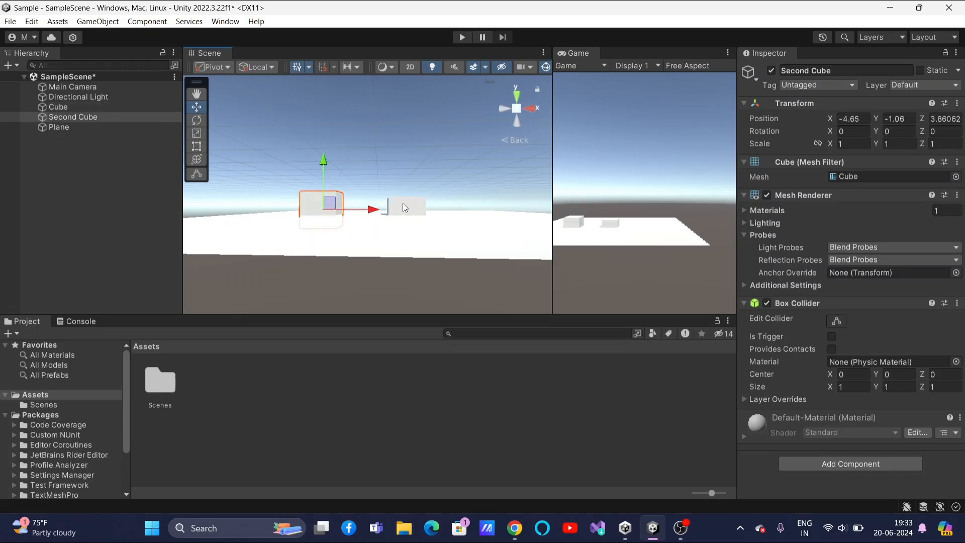
{"action": "left_click", "coordinate": [405, 206]}
{"action": "left_click", "coordinate": [319, 210]}
{"action": "left_click", "coordinate": [111, 204]}
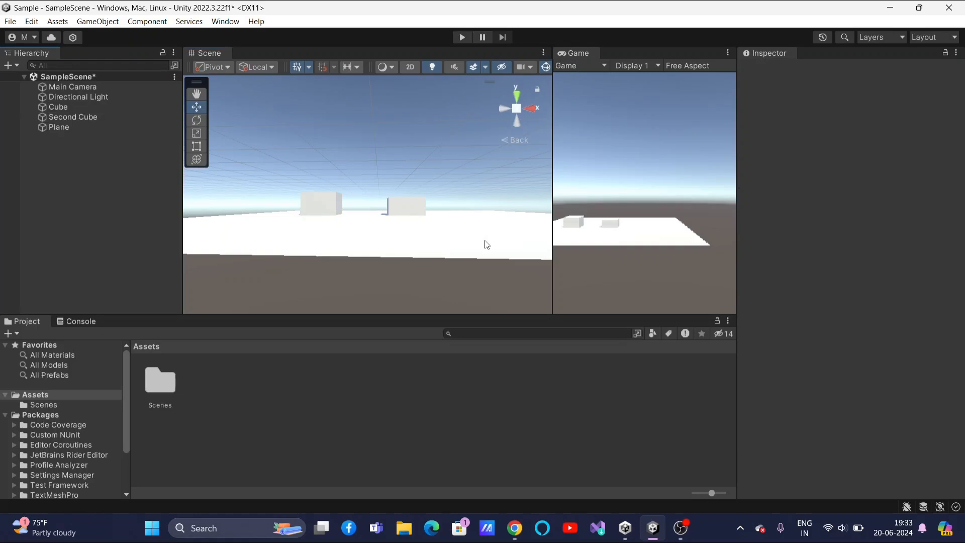
{"action": "key", "text": "alt+Tab"}
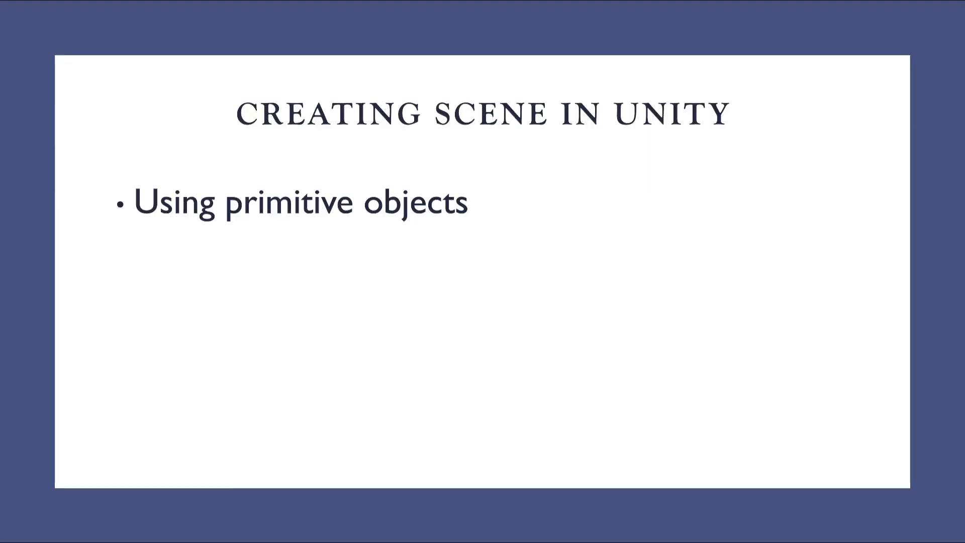
{"action": "key", "text": "Right"}
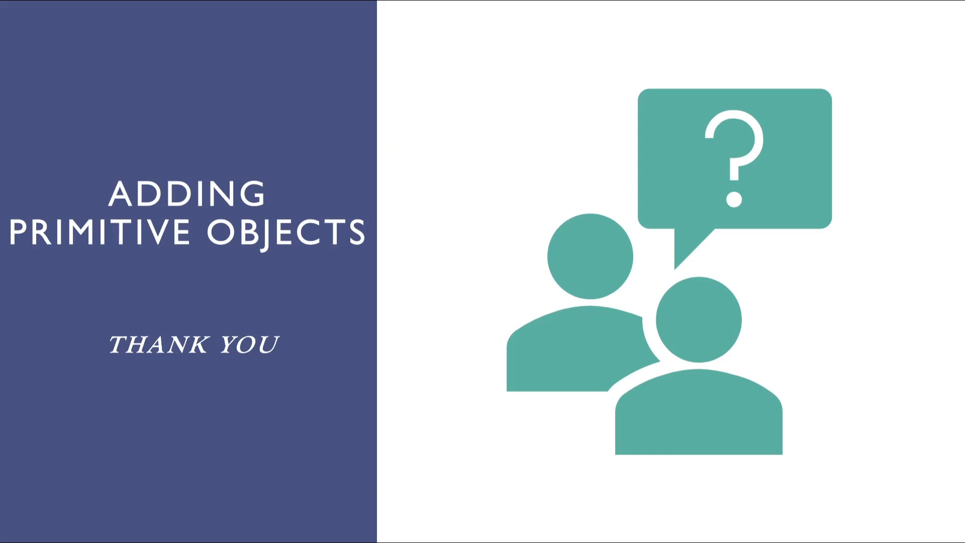